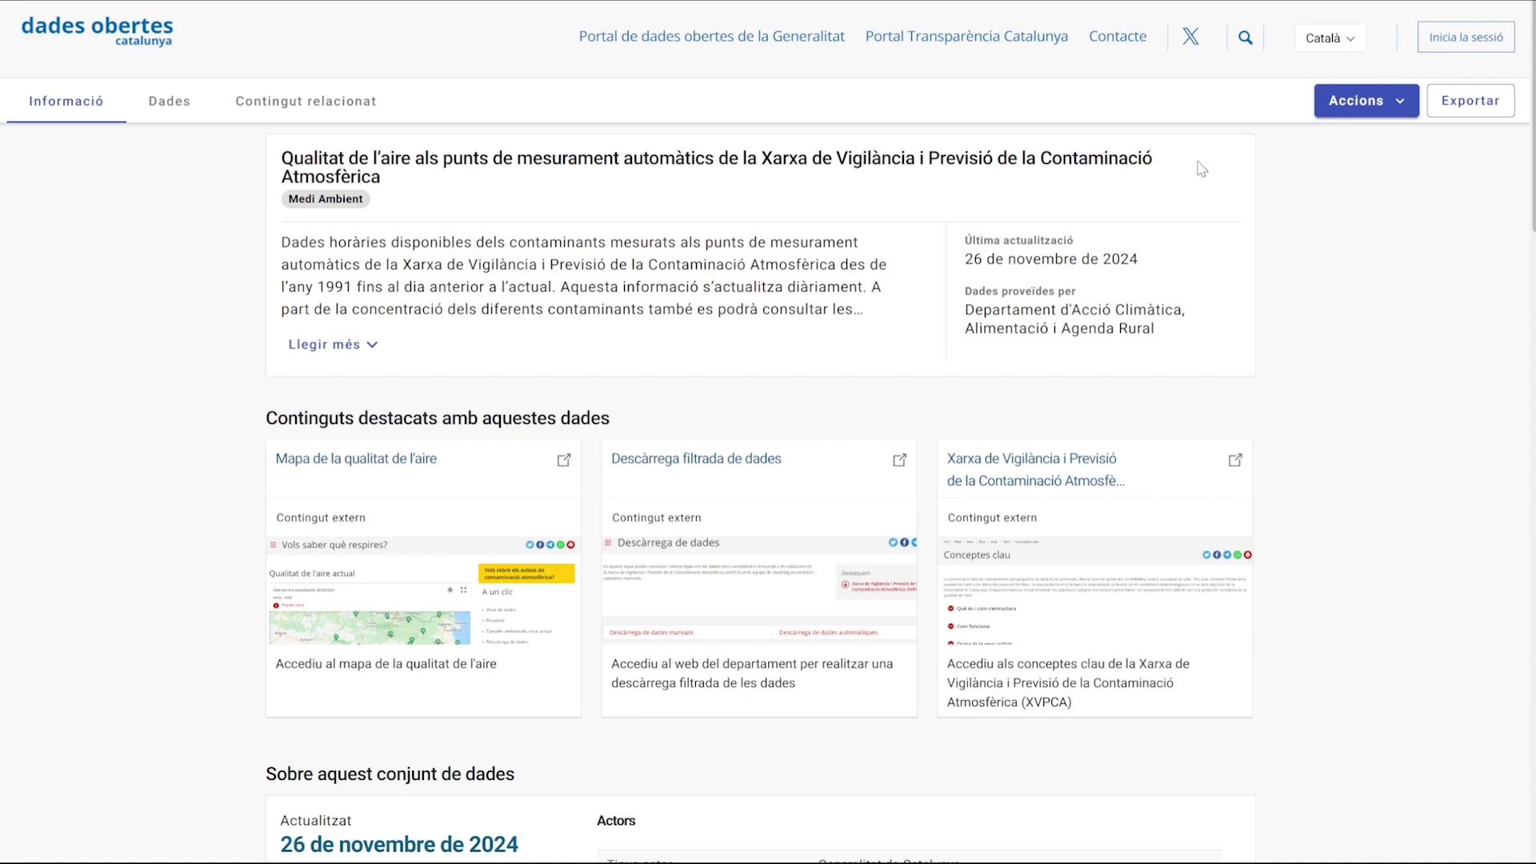
Open the API endpoint details for the Catalan air quality dataset and examine its JSON endpoint URL.
click(1354, 109)
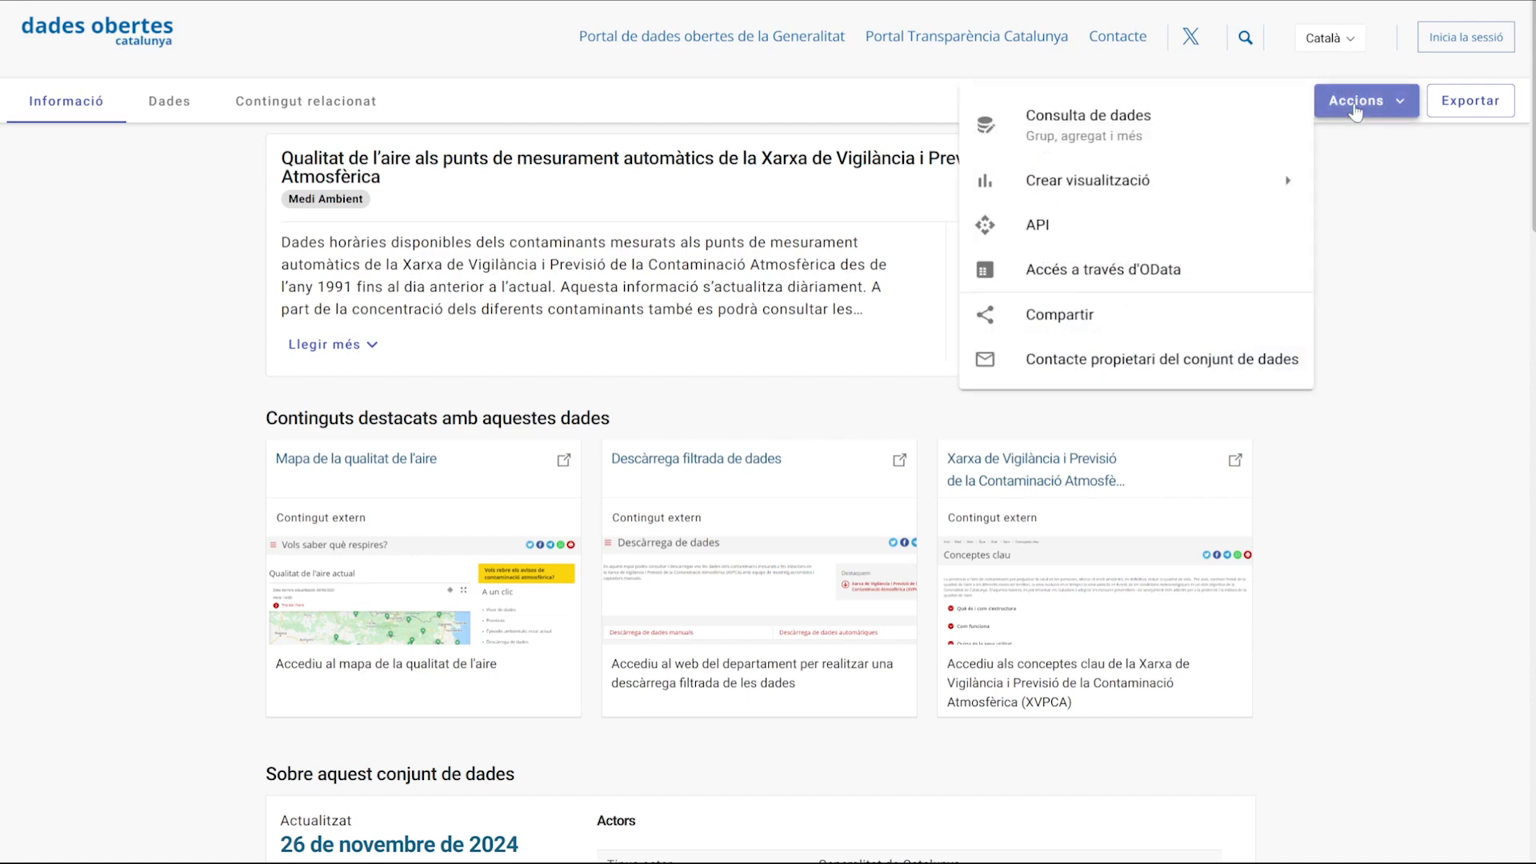
click(1048, 227)
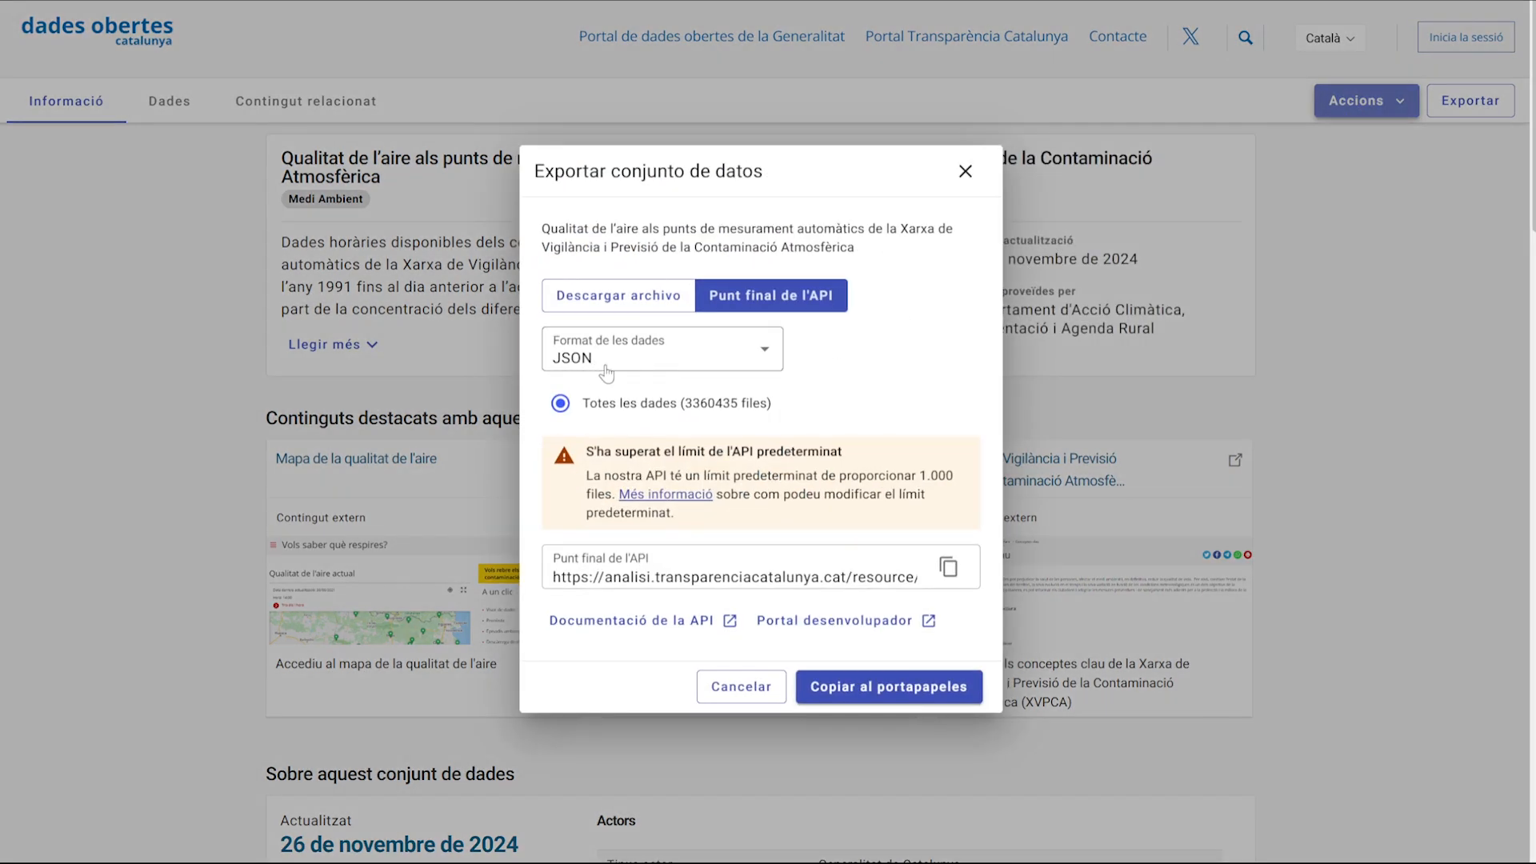
click(571, 582)
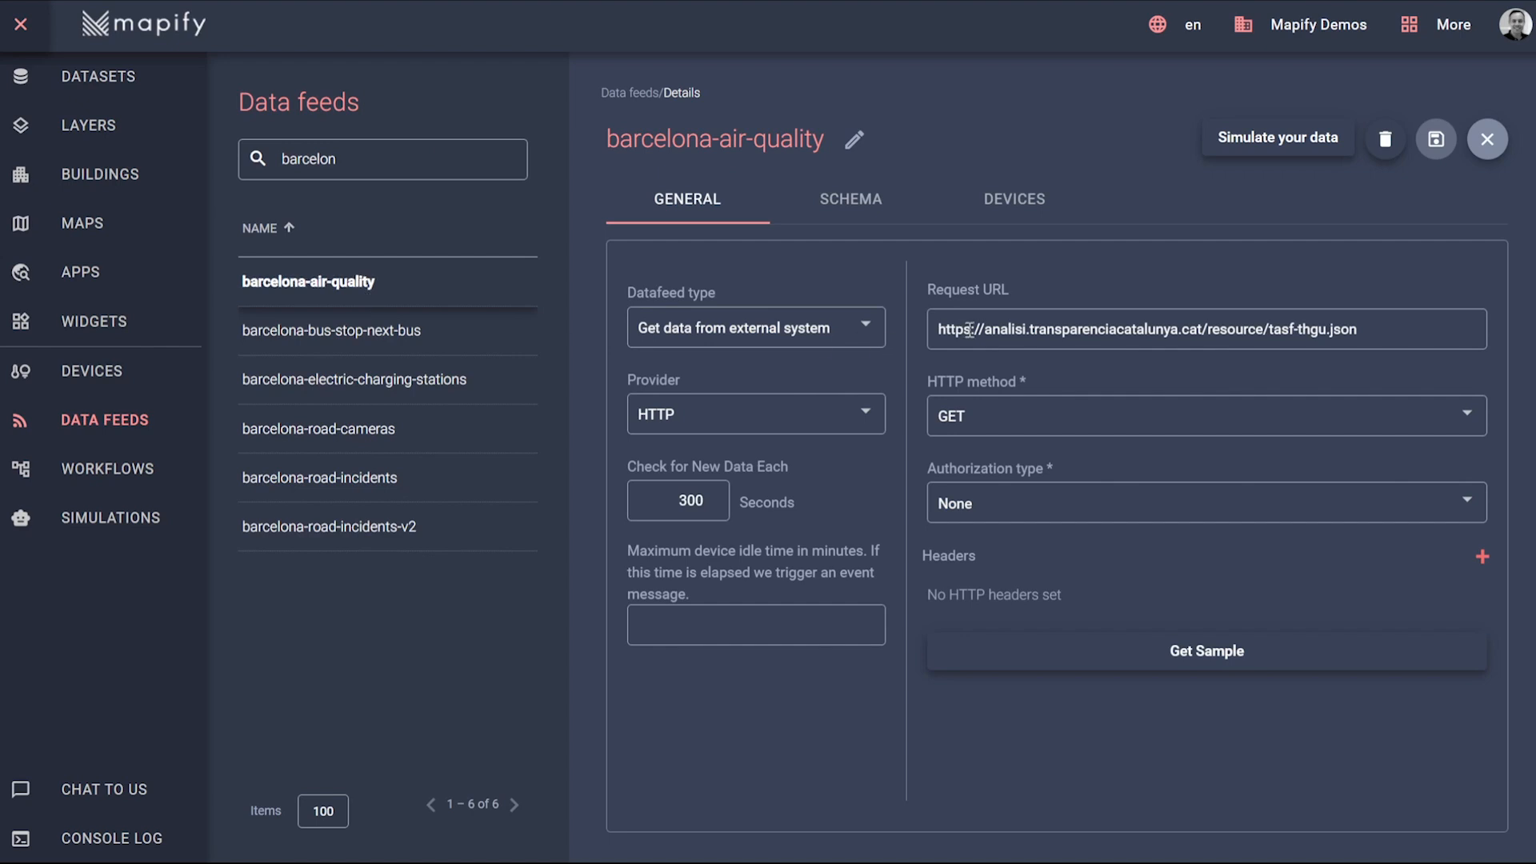
Switch to Mapify and review the barcelona-air-quality feed's request URL and schema, plus the air quality workflow's Source node settings.
double_click(1375, 329)
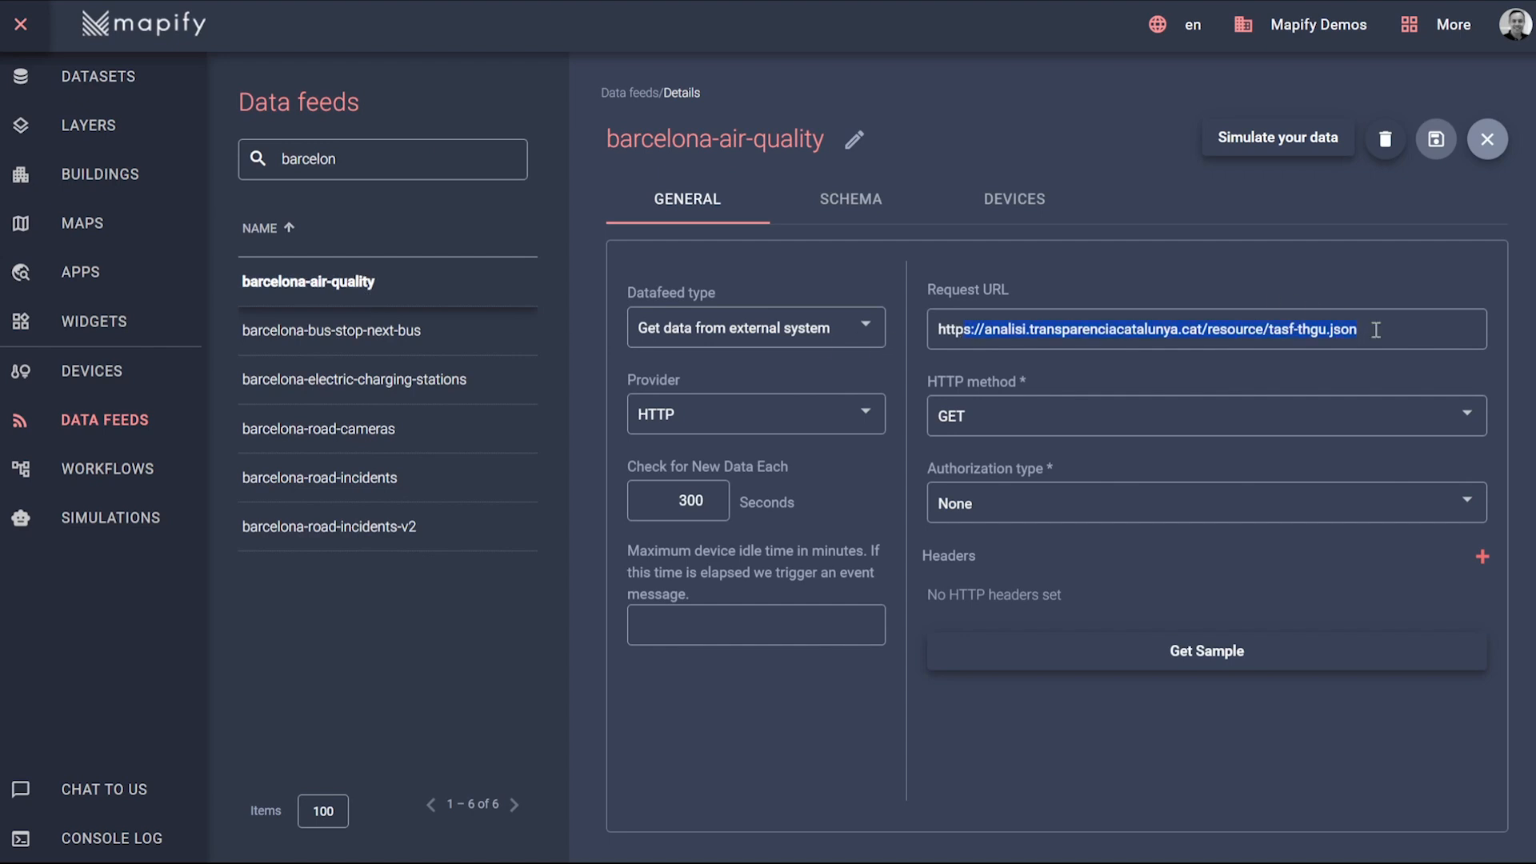
click(851, 206)
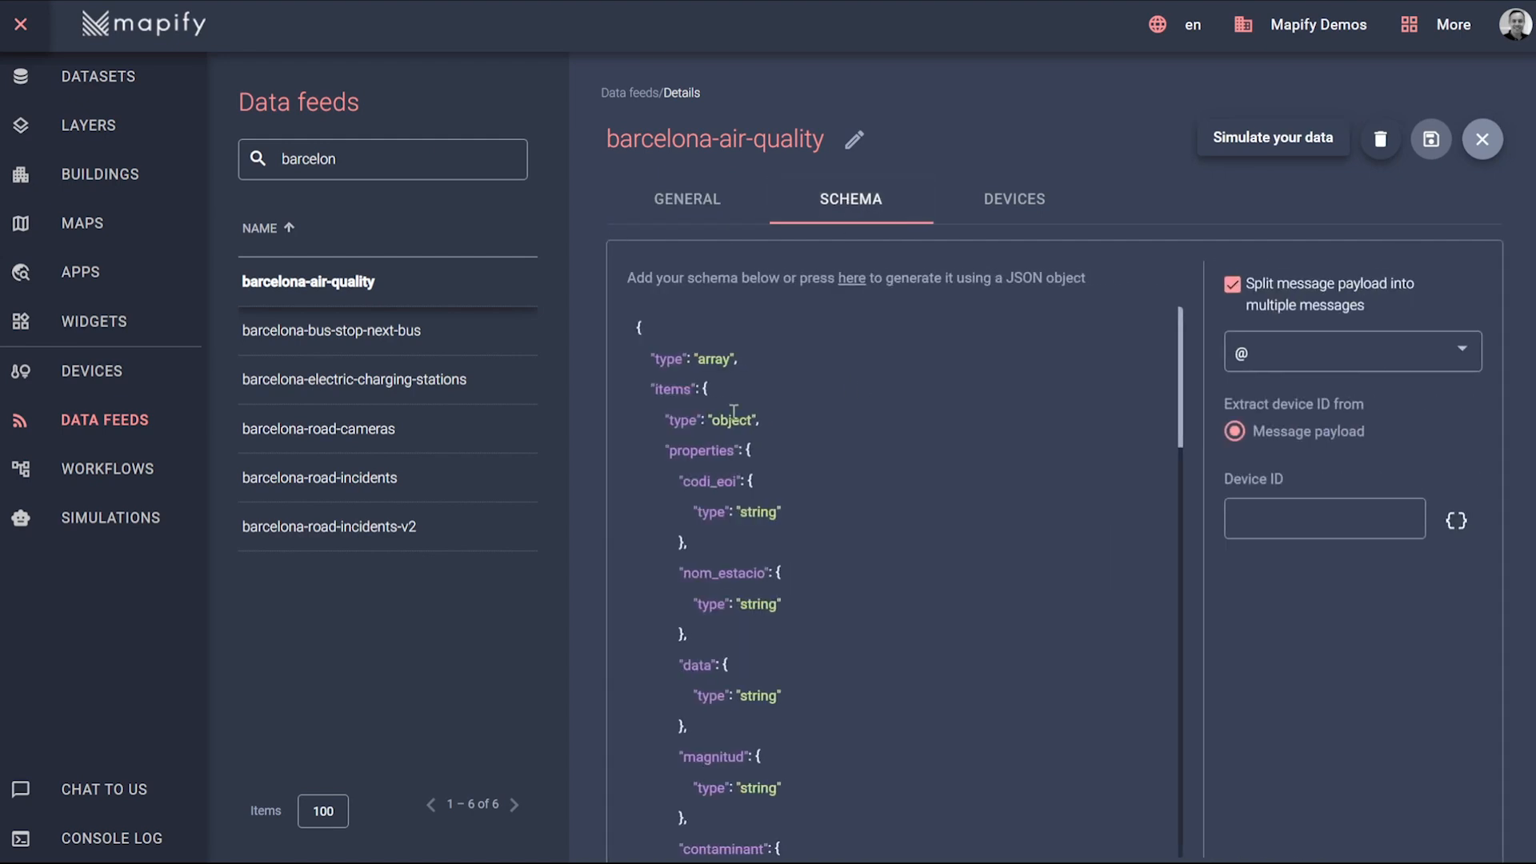
click(709, 210)
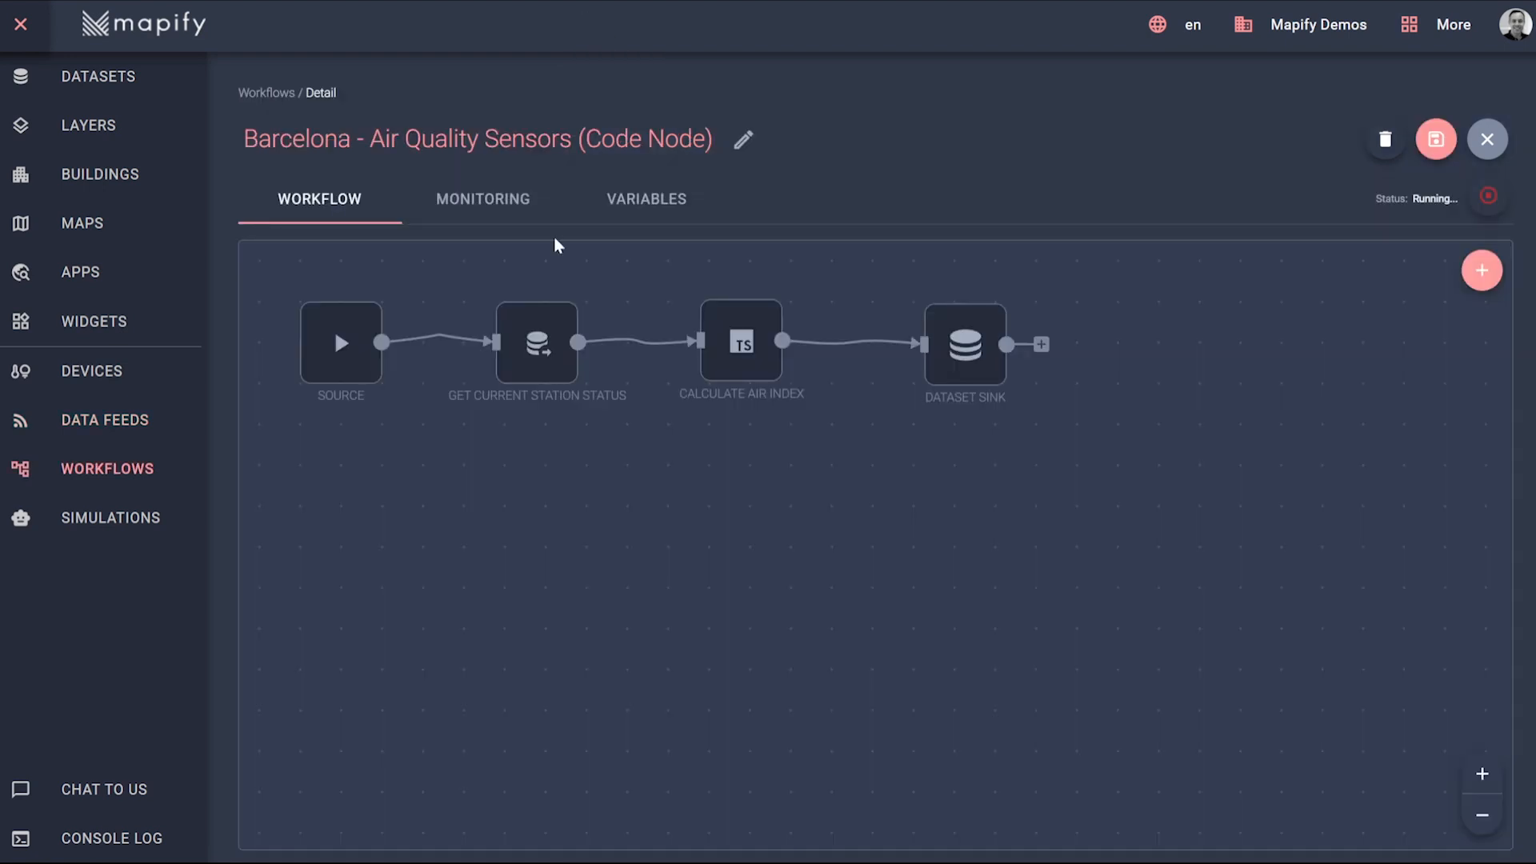
click(339, 311)
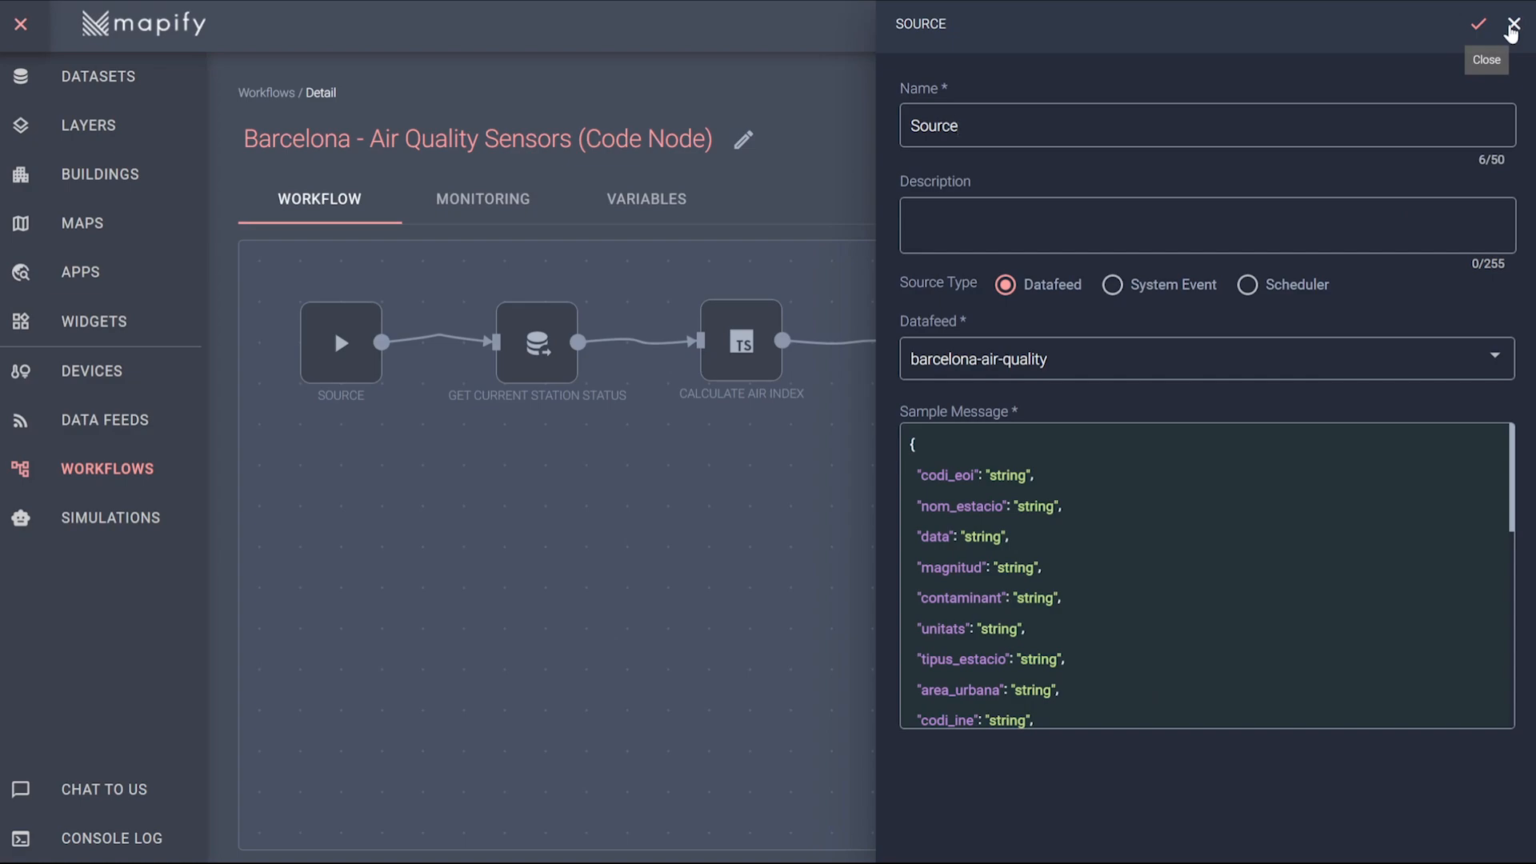
click(1514, 26)
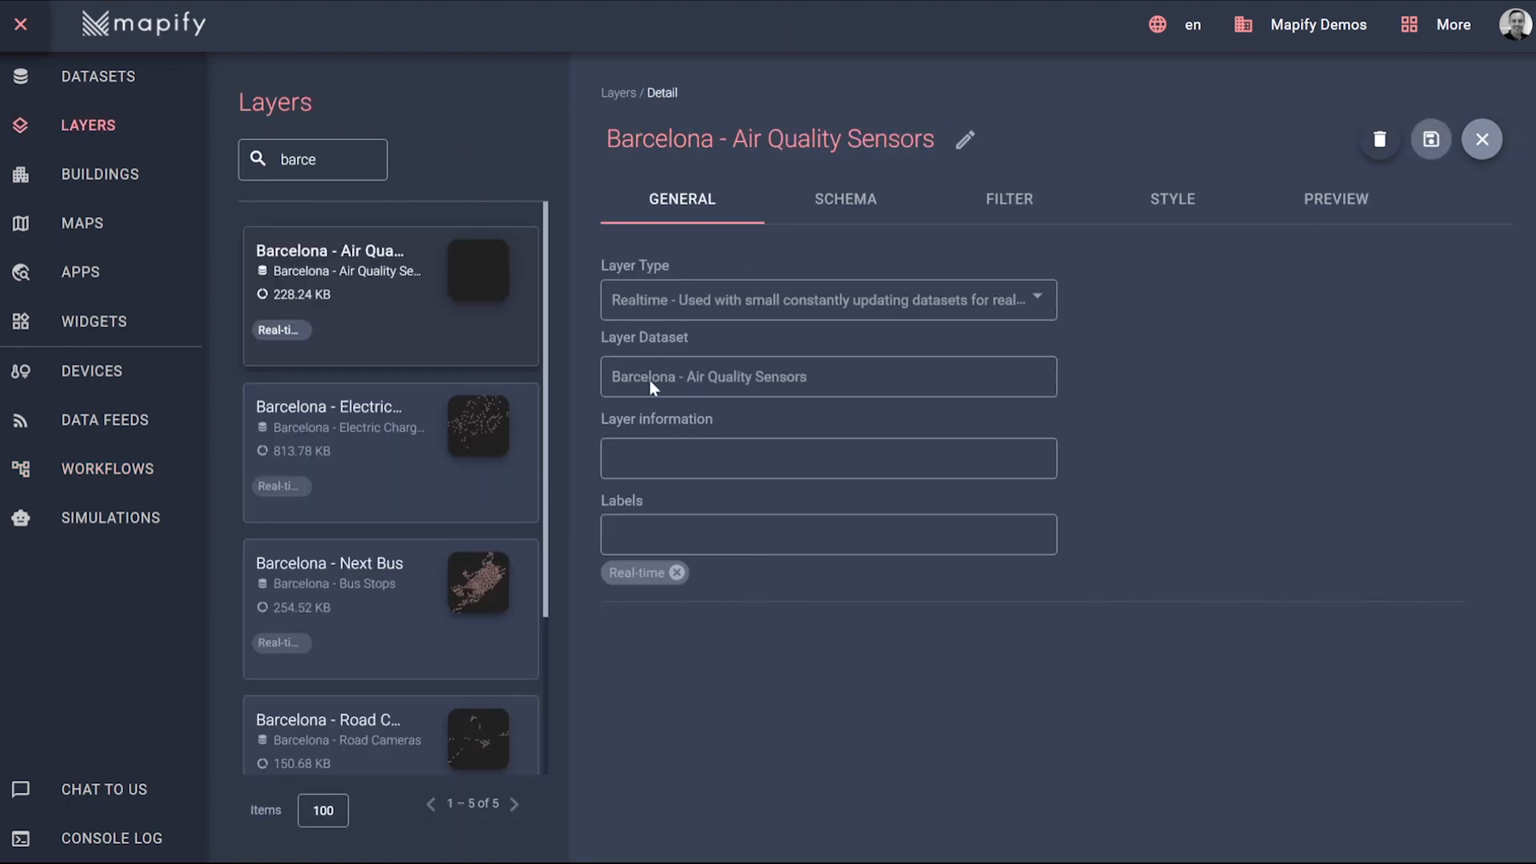
Preview the Barcelona - Air Quality Sensors layer on the map and inspect the details of a sensor.
click(1319, 202)
click(1197, 578)
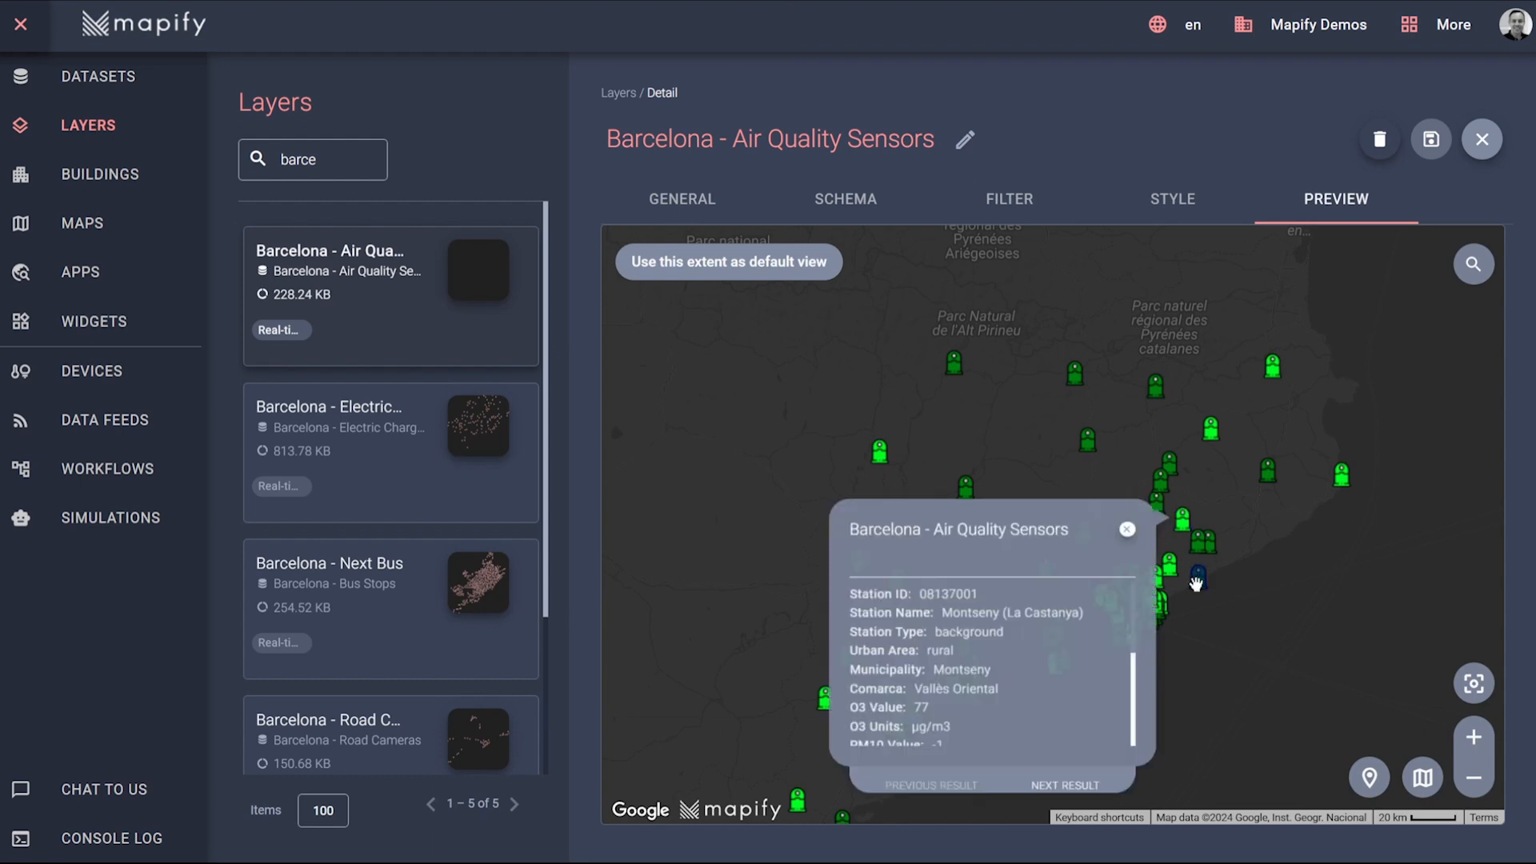
click(1128, 529)
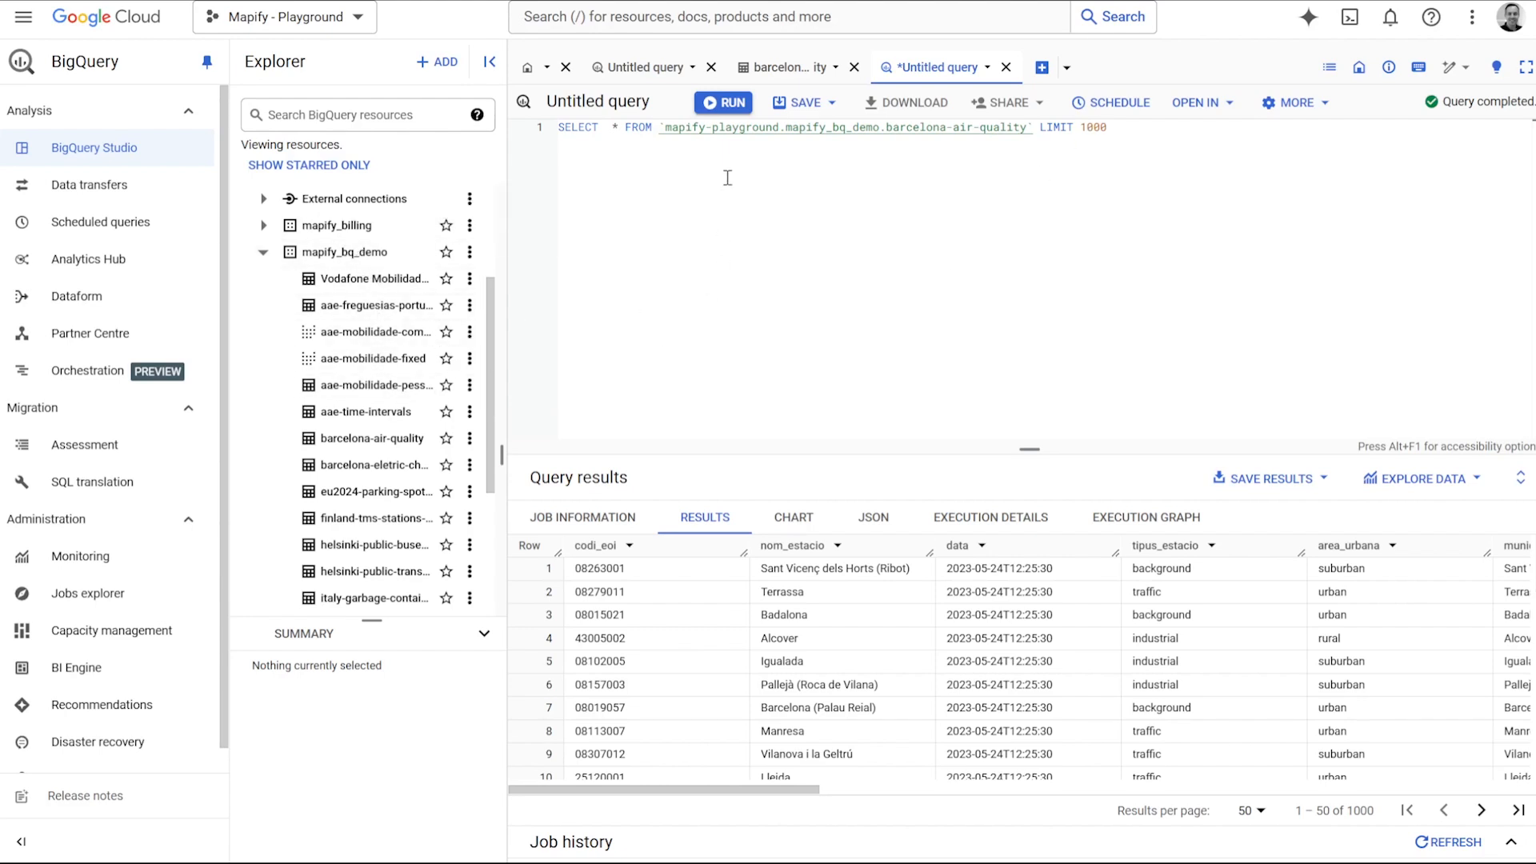
Switch to BigQuery and review all fields in the schema of the barcelona-air-quality table.
click(768, 67)
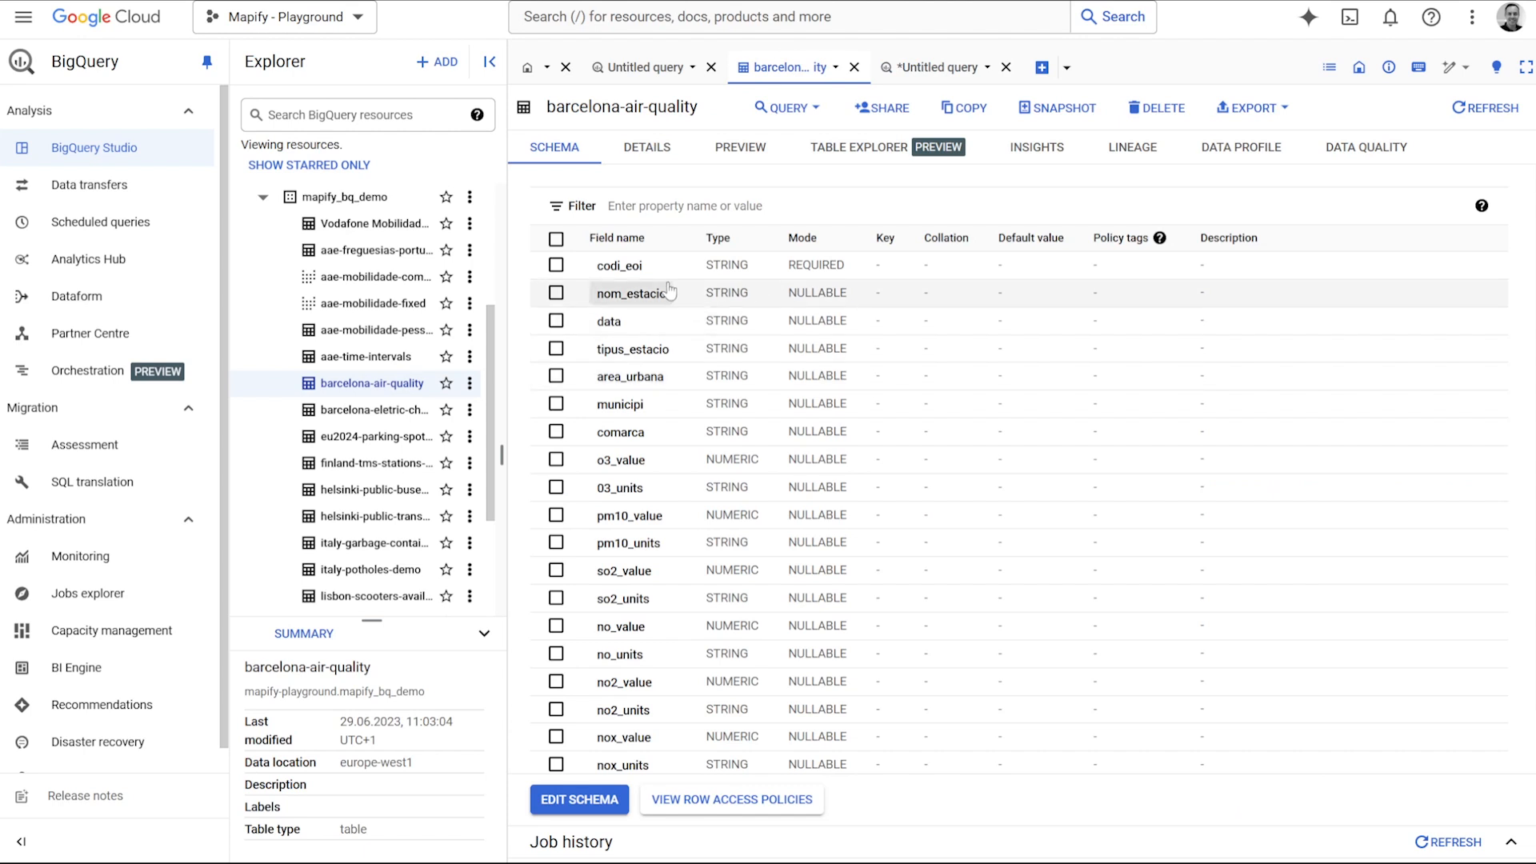
scroll(639, 761, down, 1)
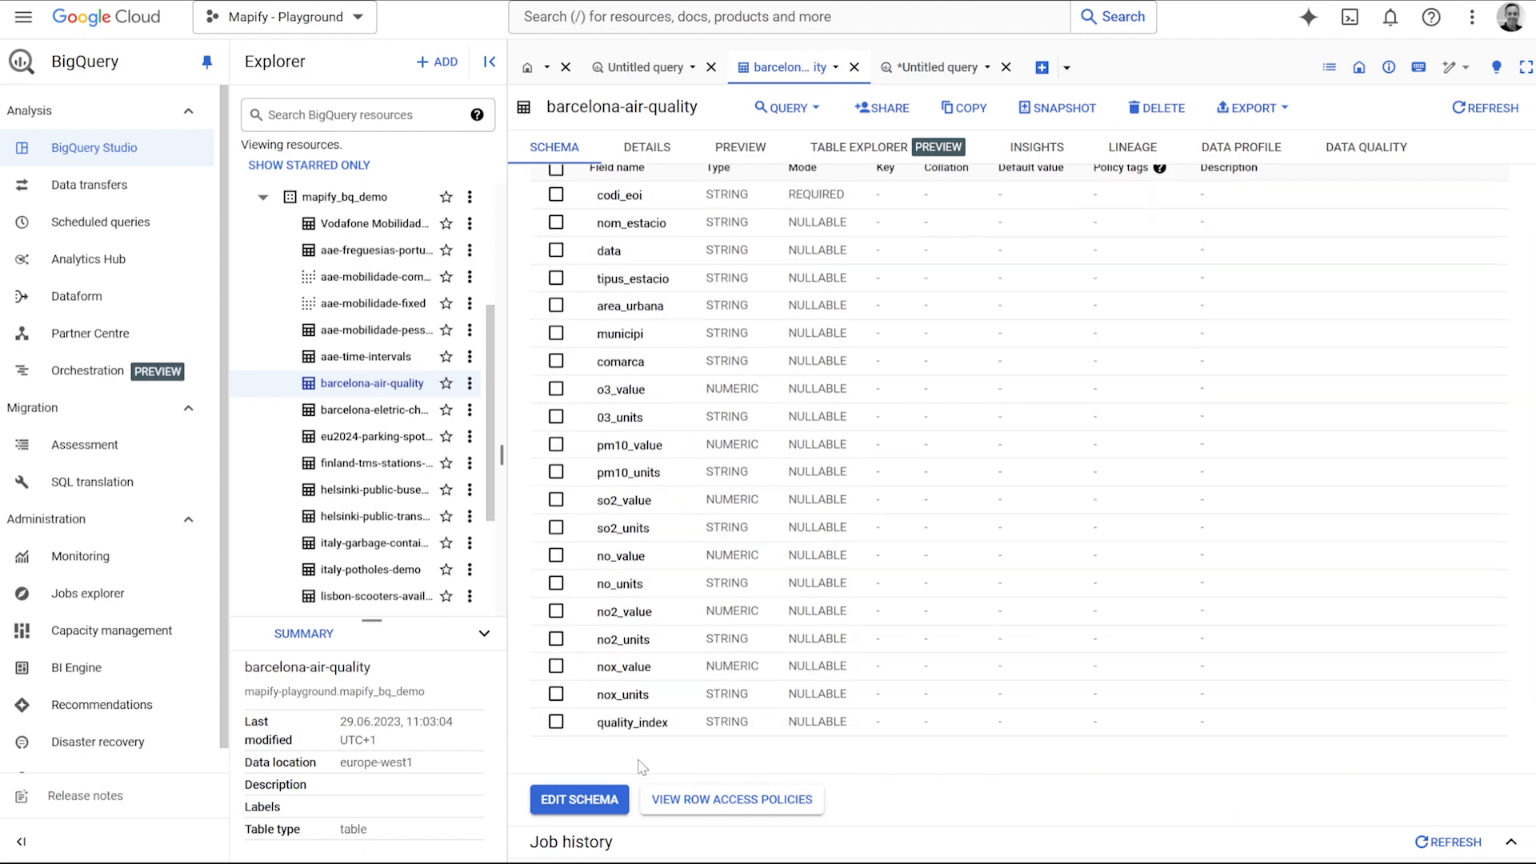
scroll(641, 752, up, 1)
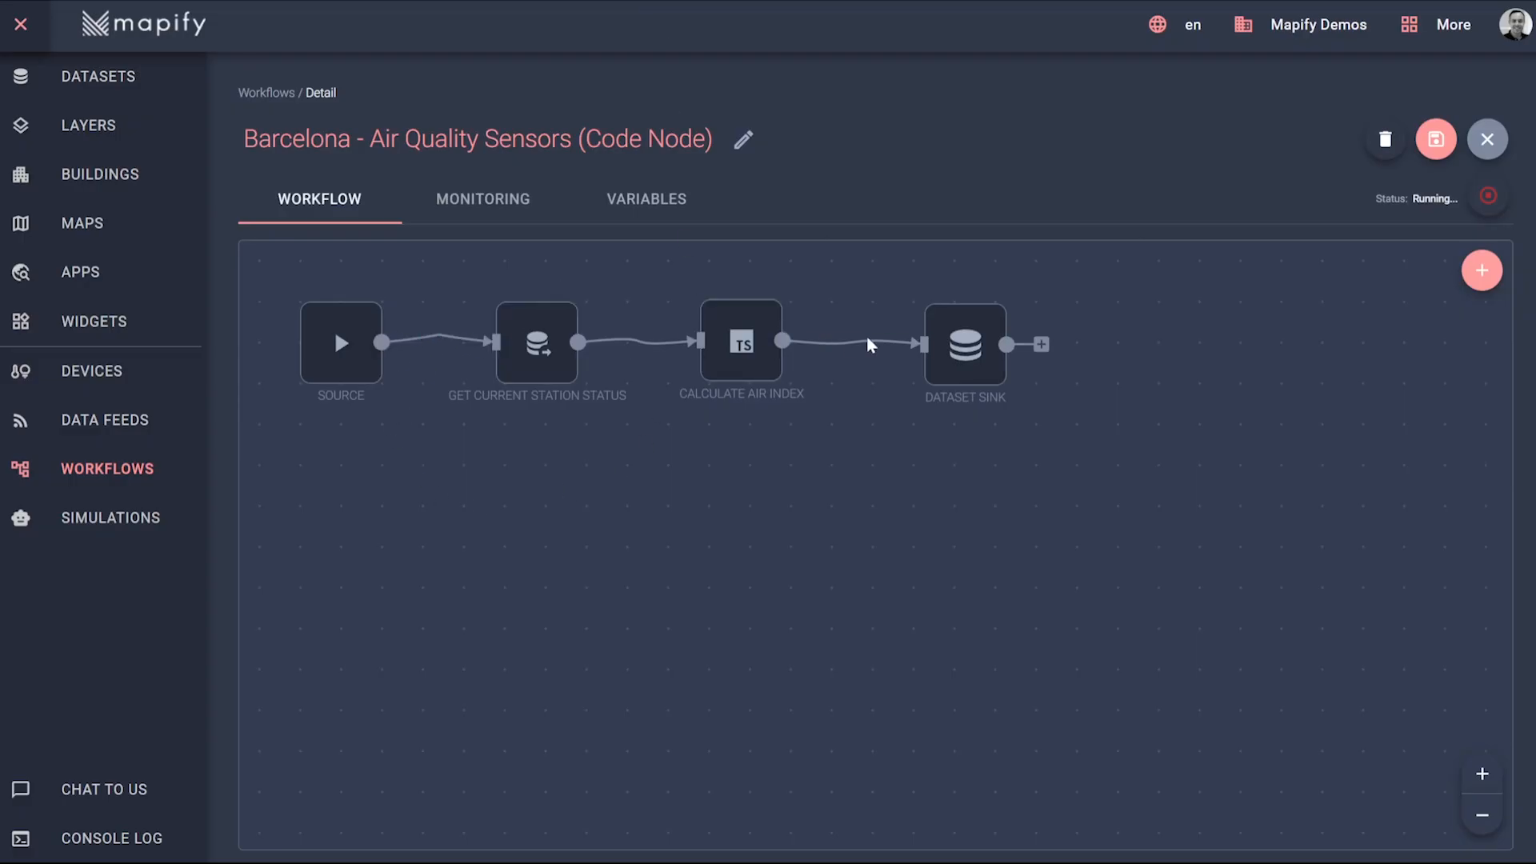
In the Mapify air quality workflow, add a "Send data to Google BigQuery table" sink node after the Dataset Sink.
click(1041, 346)
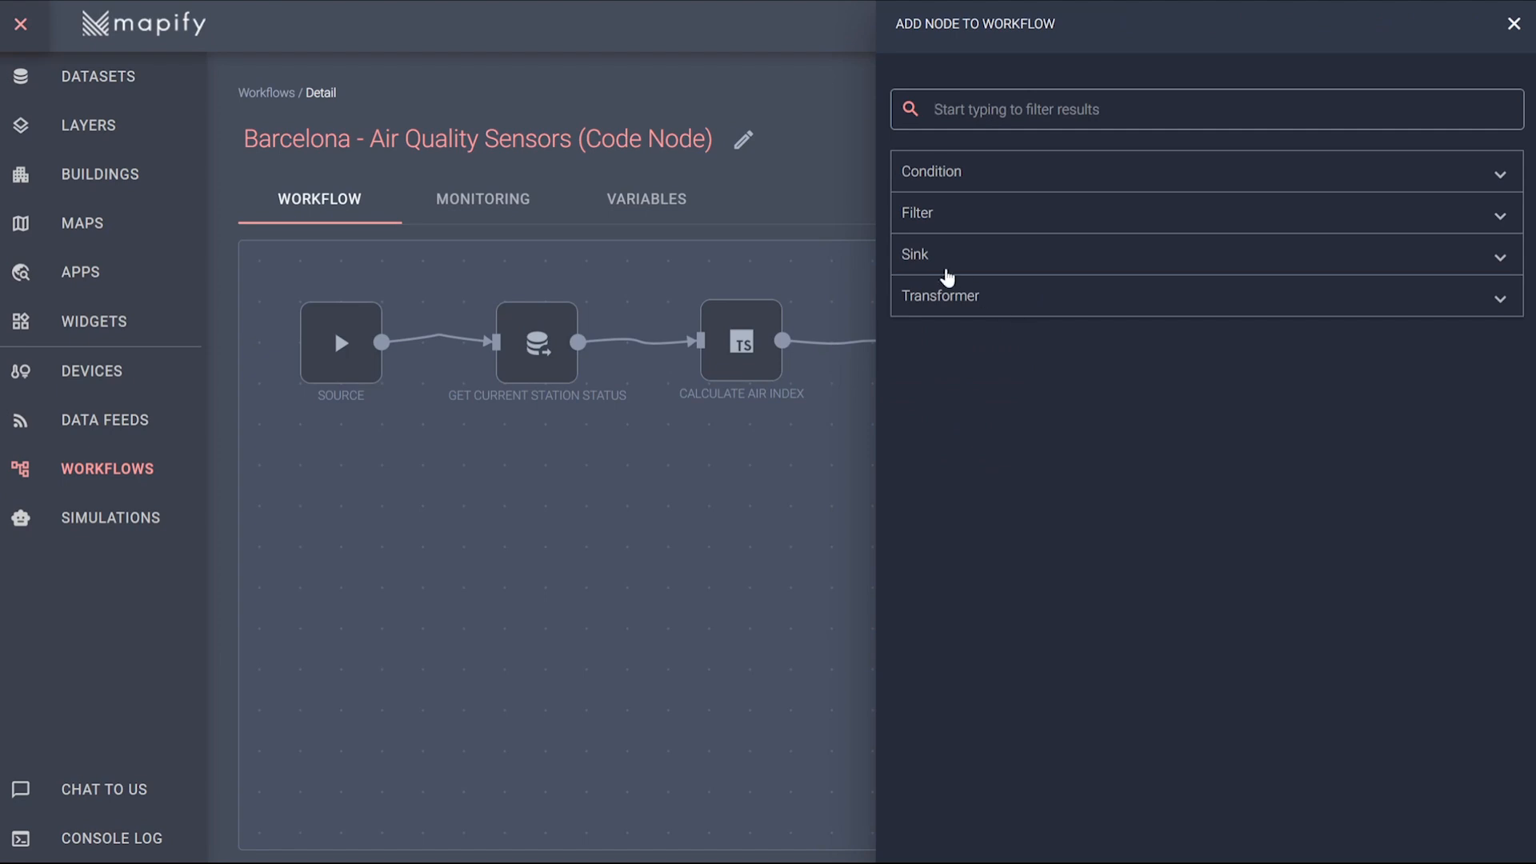
click(946, 271)
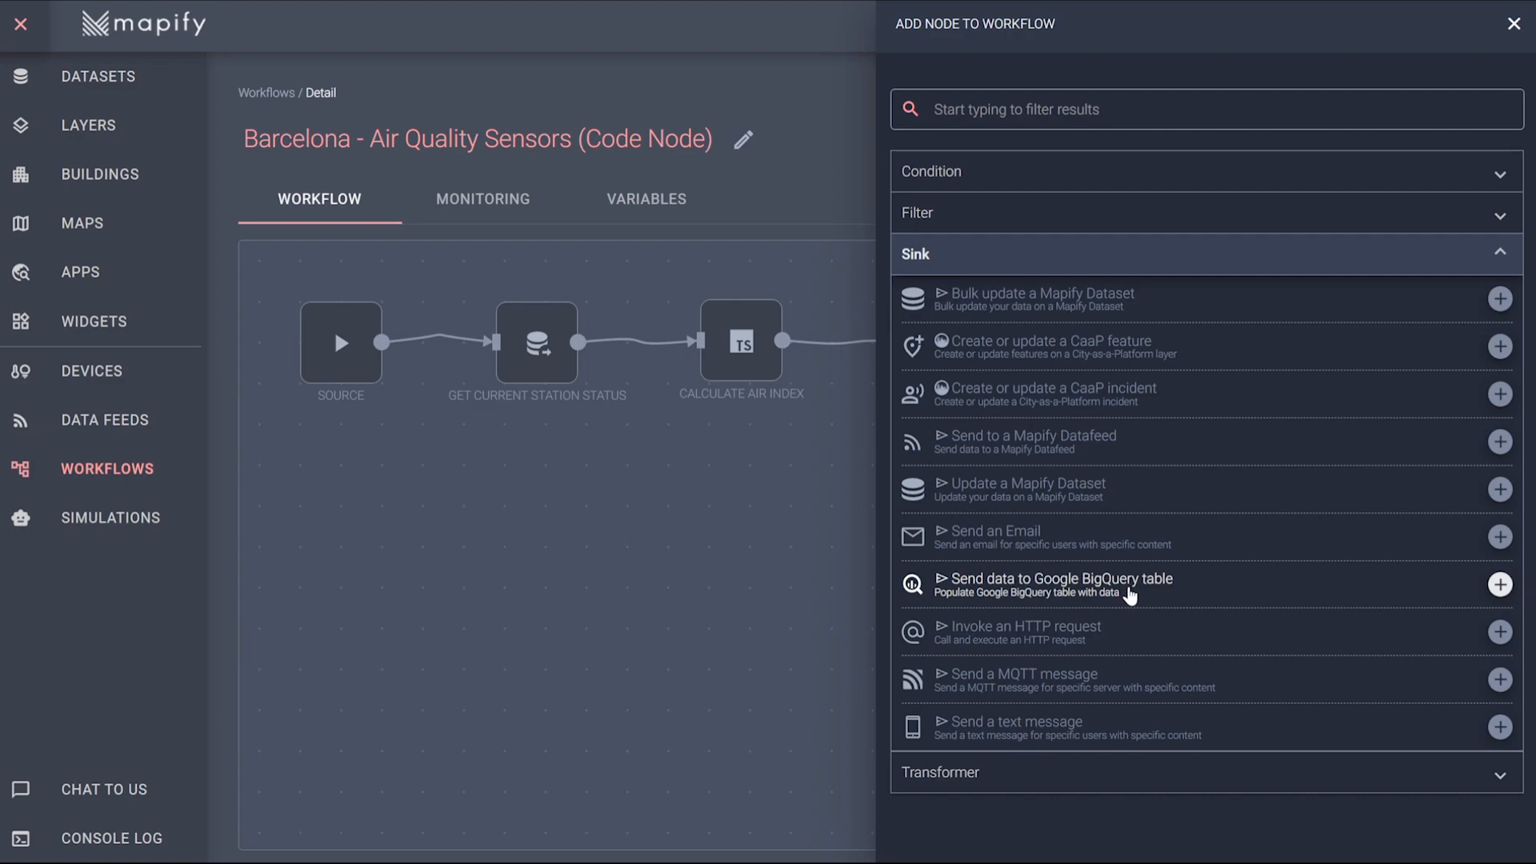
click(1130, 596)
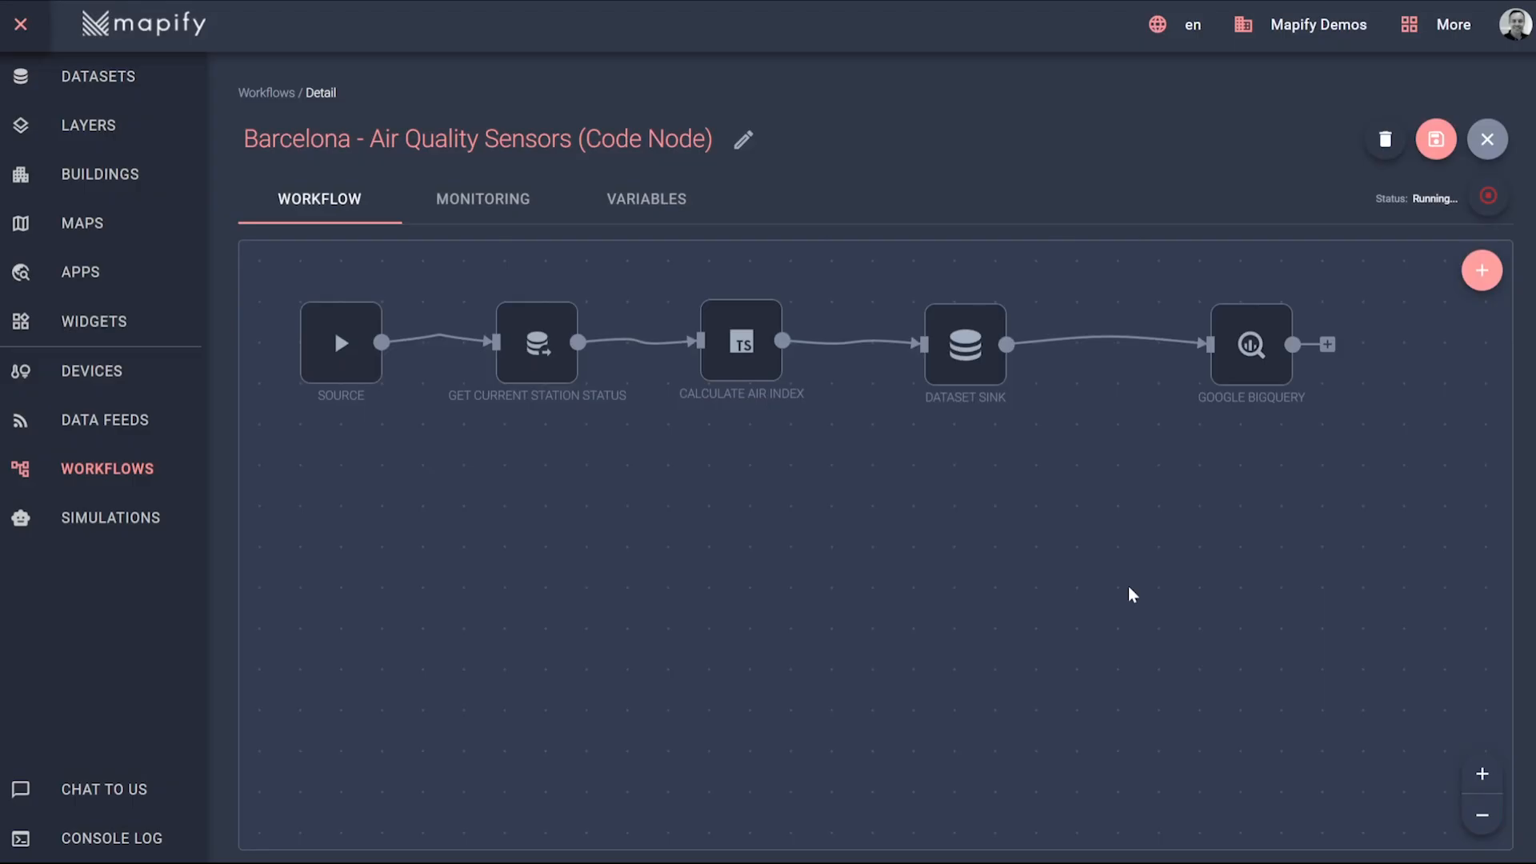
Set the Google BigQuery node's project ID to mapify-playground and paste the service account file content.
mouse_move(1270, 324)
click(1280, 296)
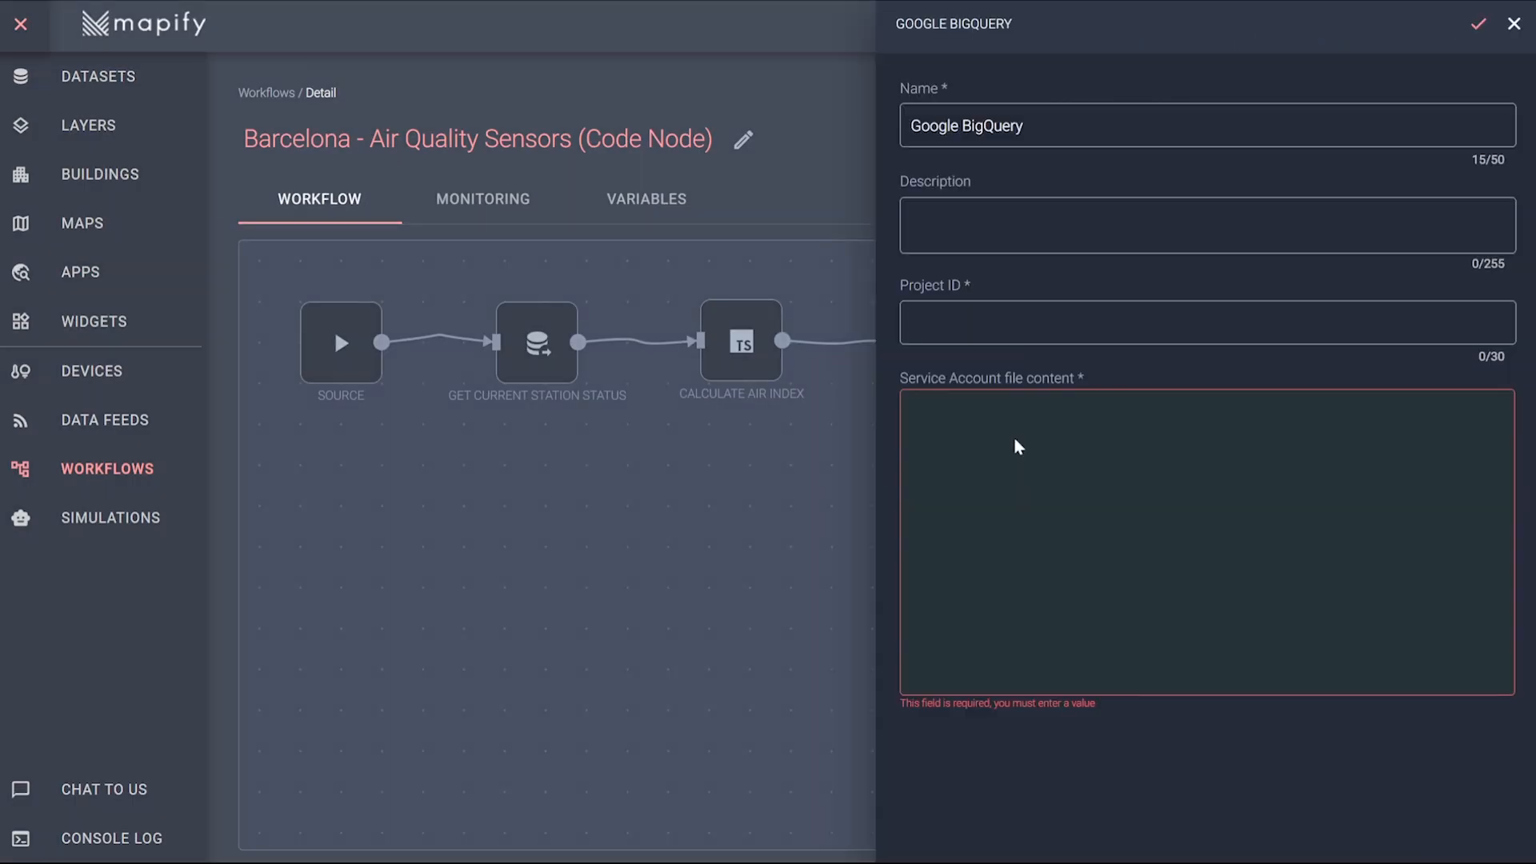
text(mapify-playground)
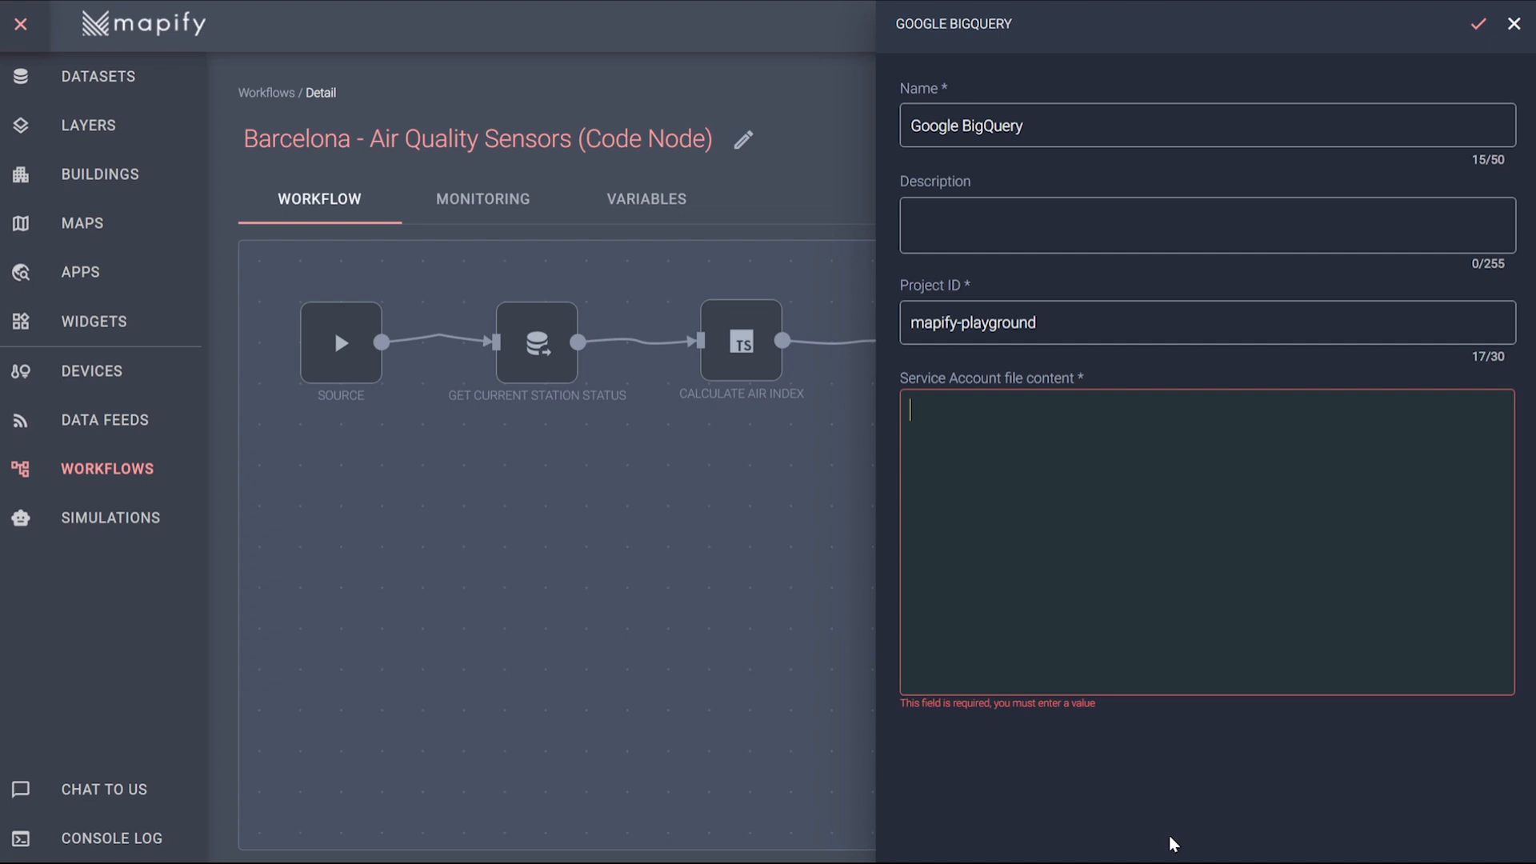
click(1154, 690)
key(ctrl+v)
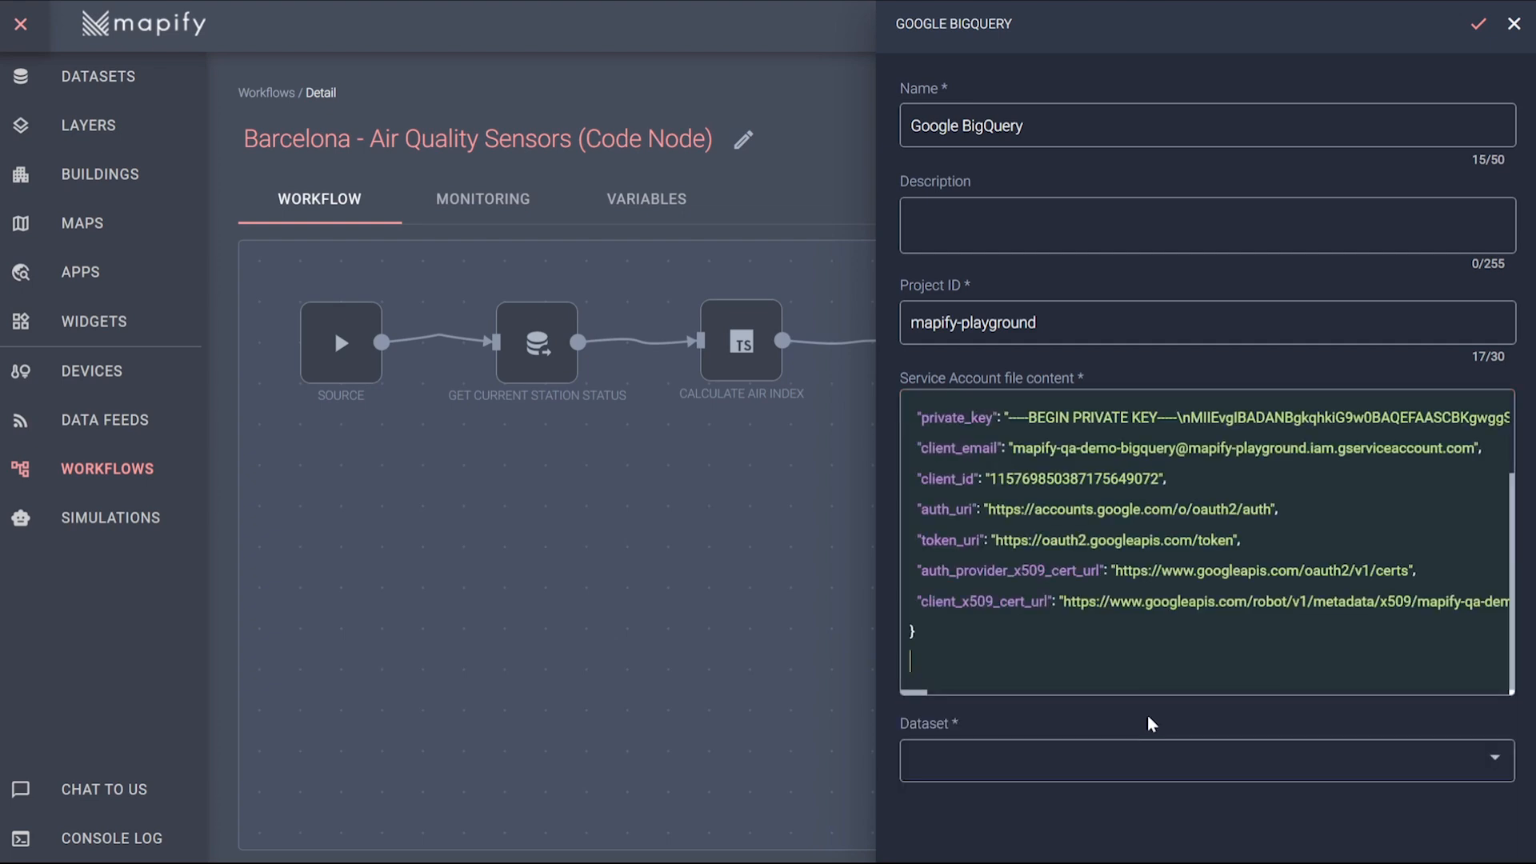
Choose the mapify_bq_demo dataset and the barcelona-air-quality table as the BigQuery node's destination.
click(1064, 752)
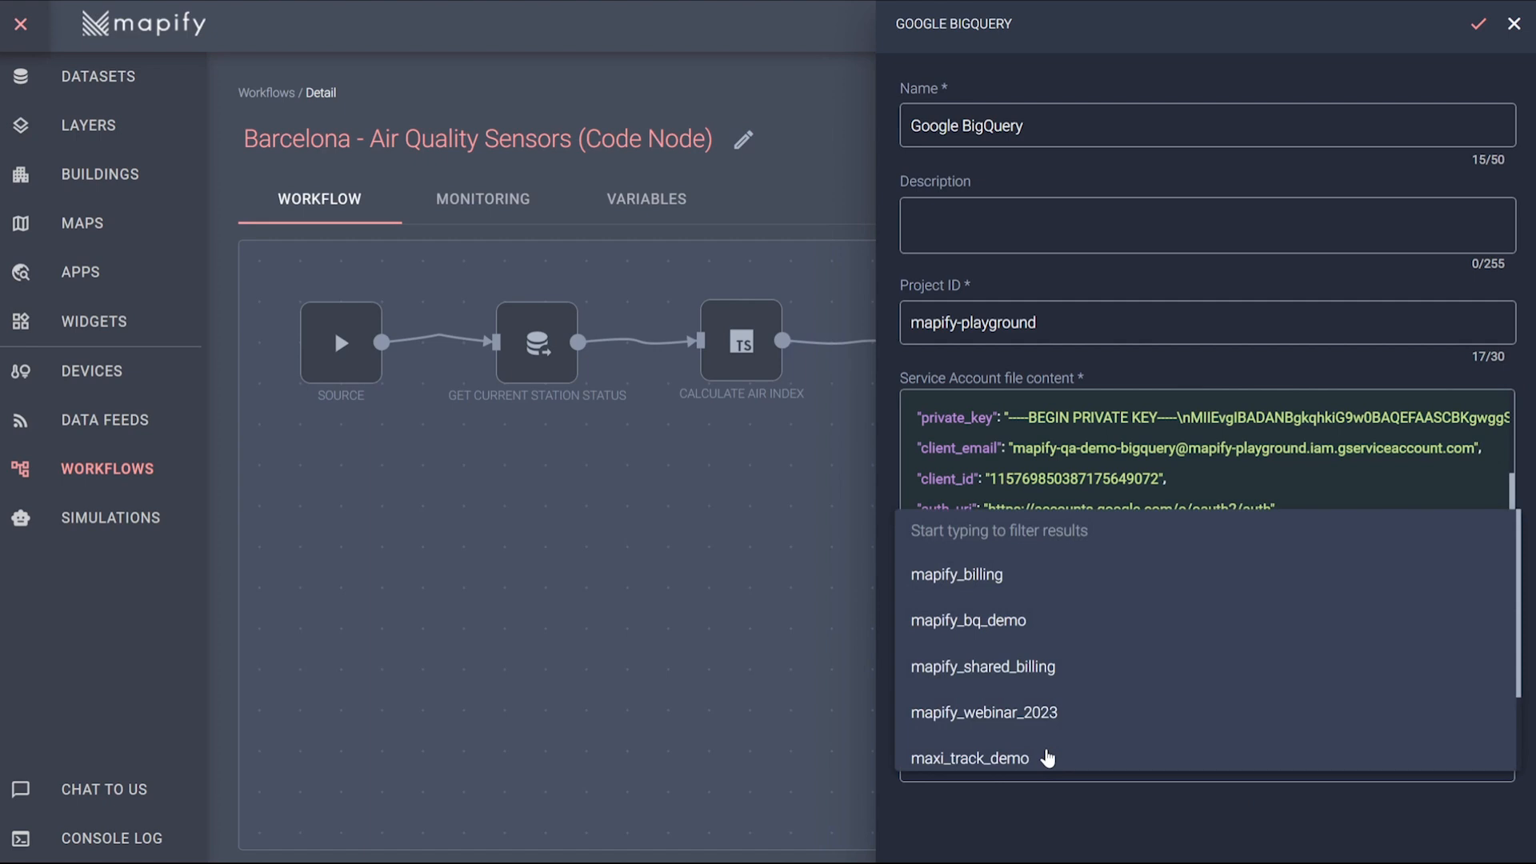
click(1033, 620)
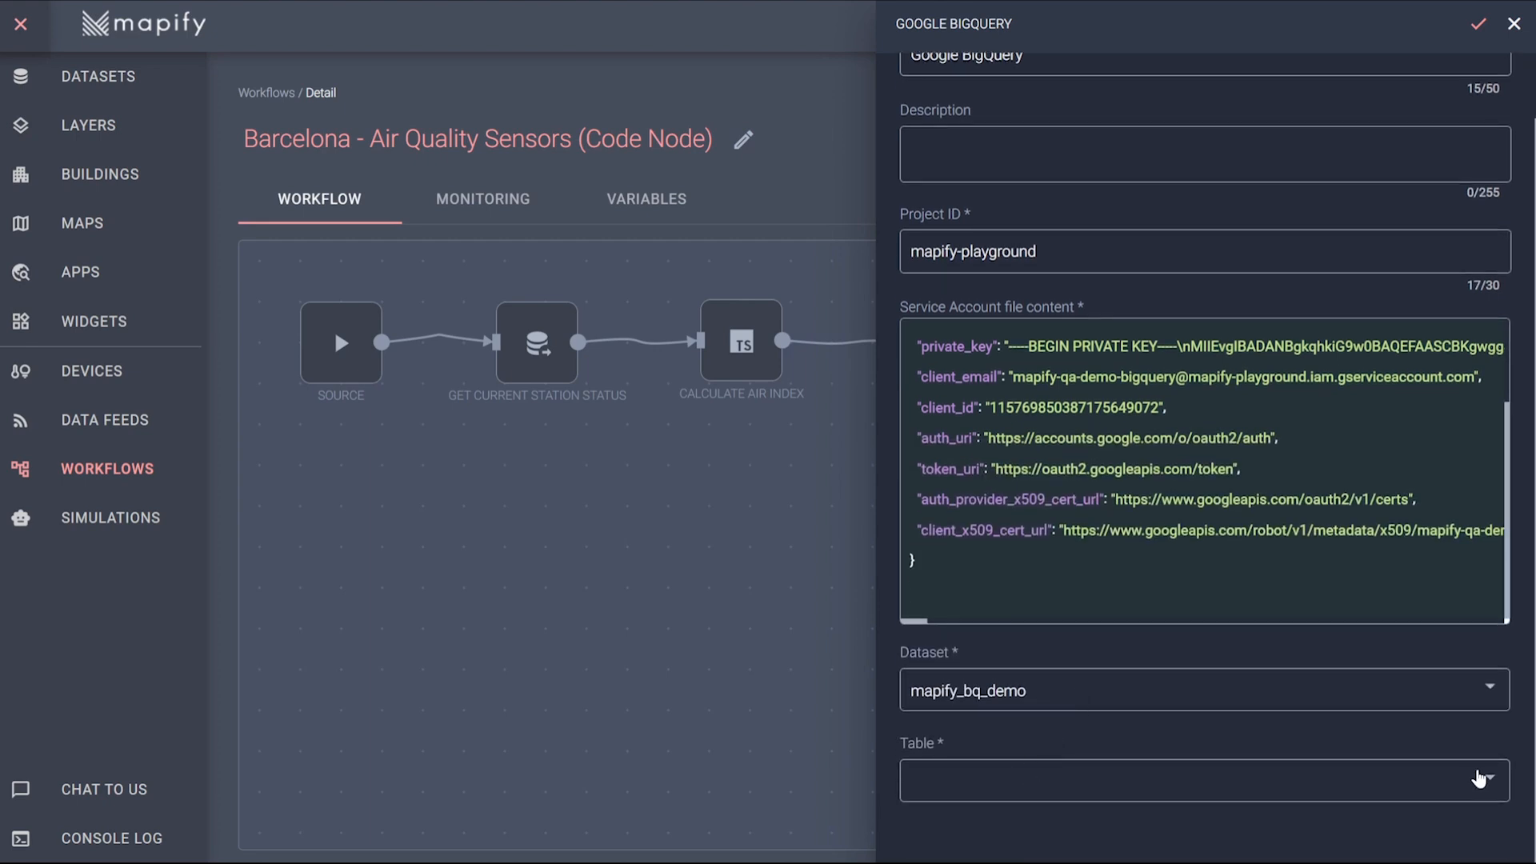
click(1427, 786)
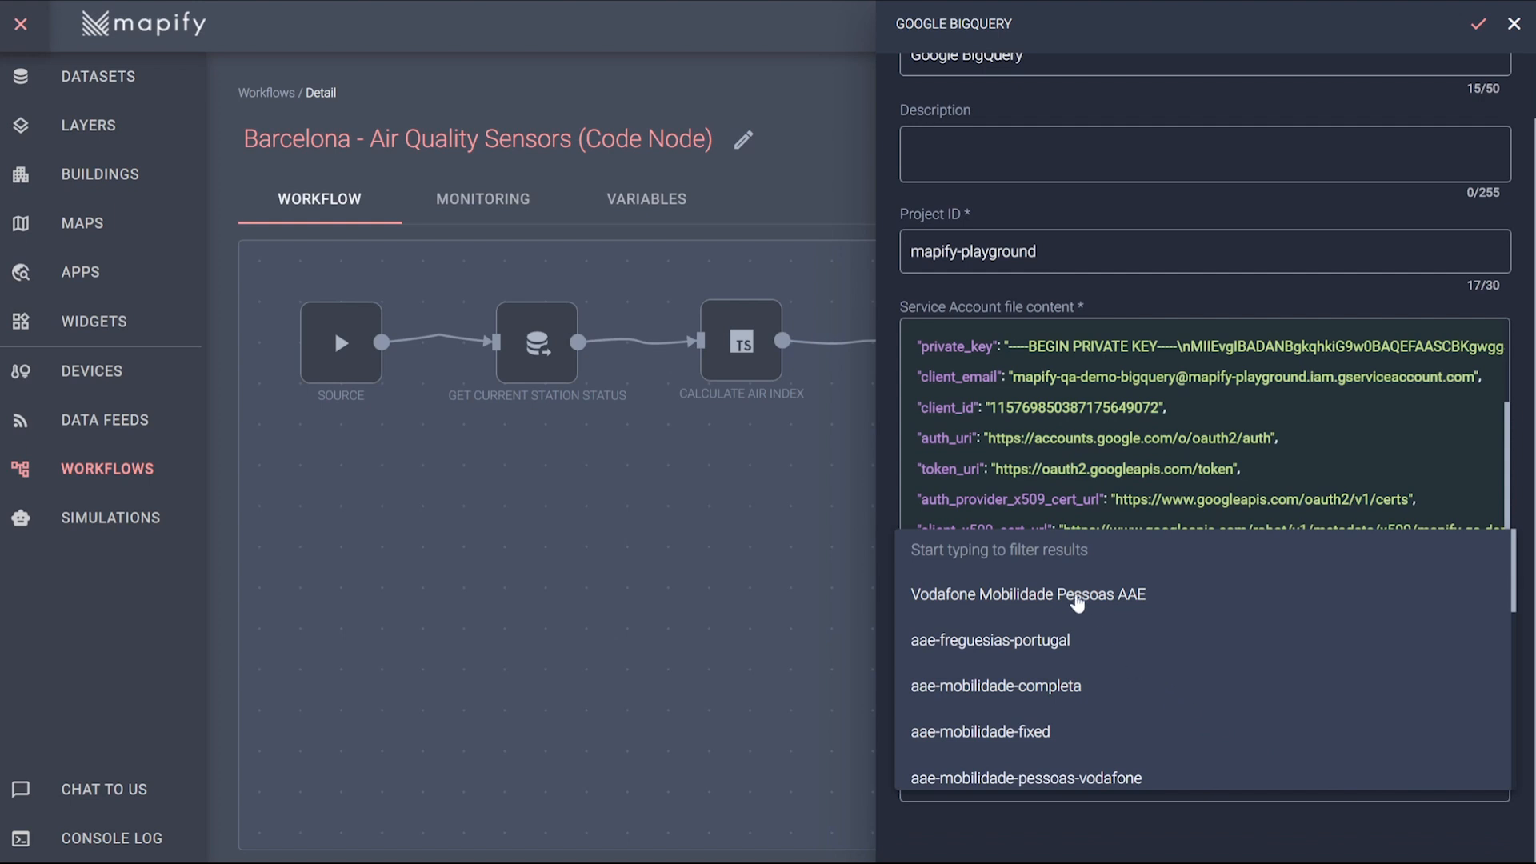
text(barc)
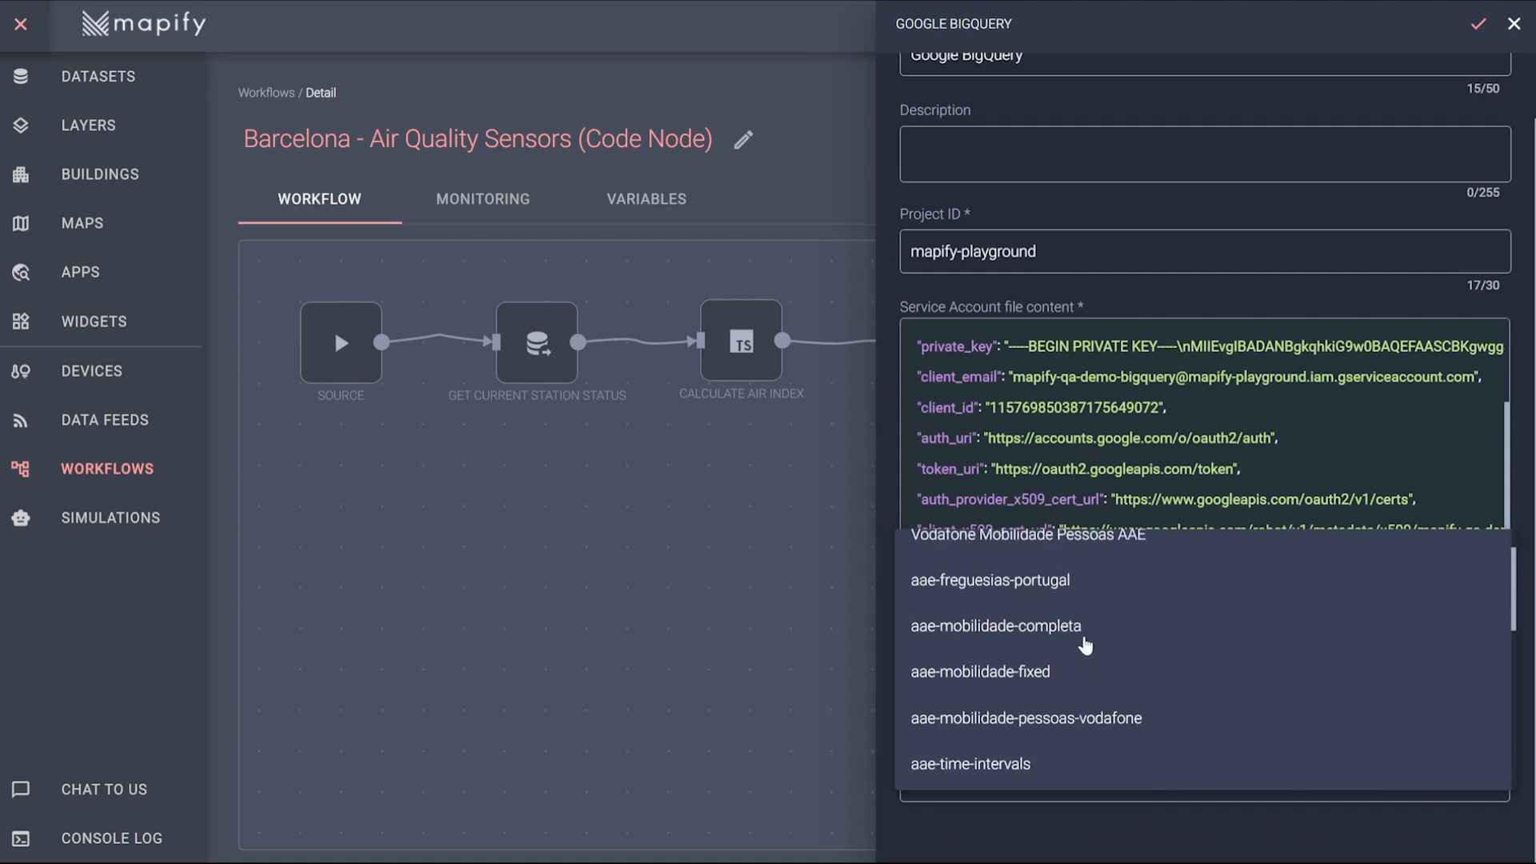
scroll(1085, 645, down, 3)
scroll(1040, 625, up, 1)
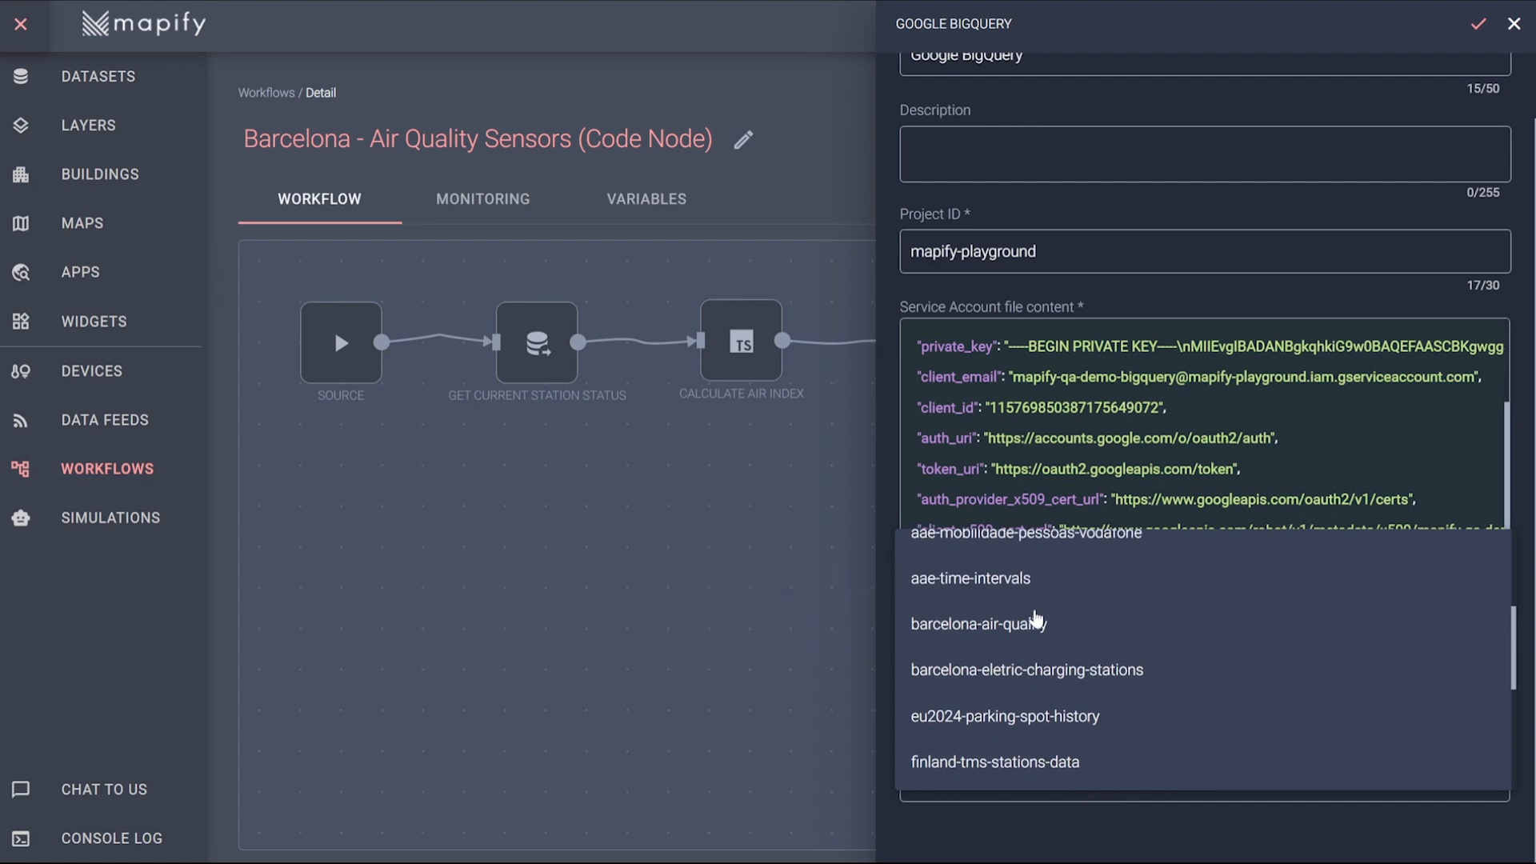
click(1036, 623)
Add the table field nom_estacio and map it to the JMESPath expression message.nom_estacio.
scroll(1200, 716, down, 2)
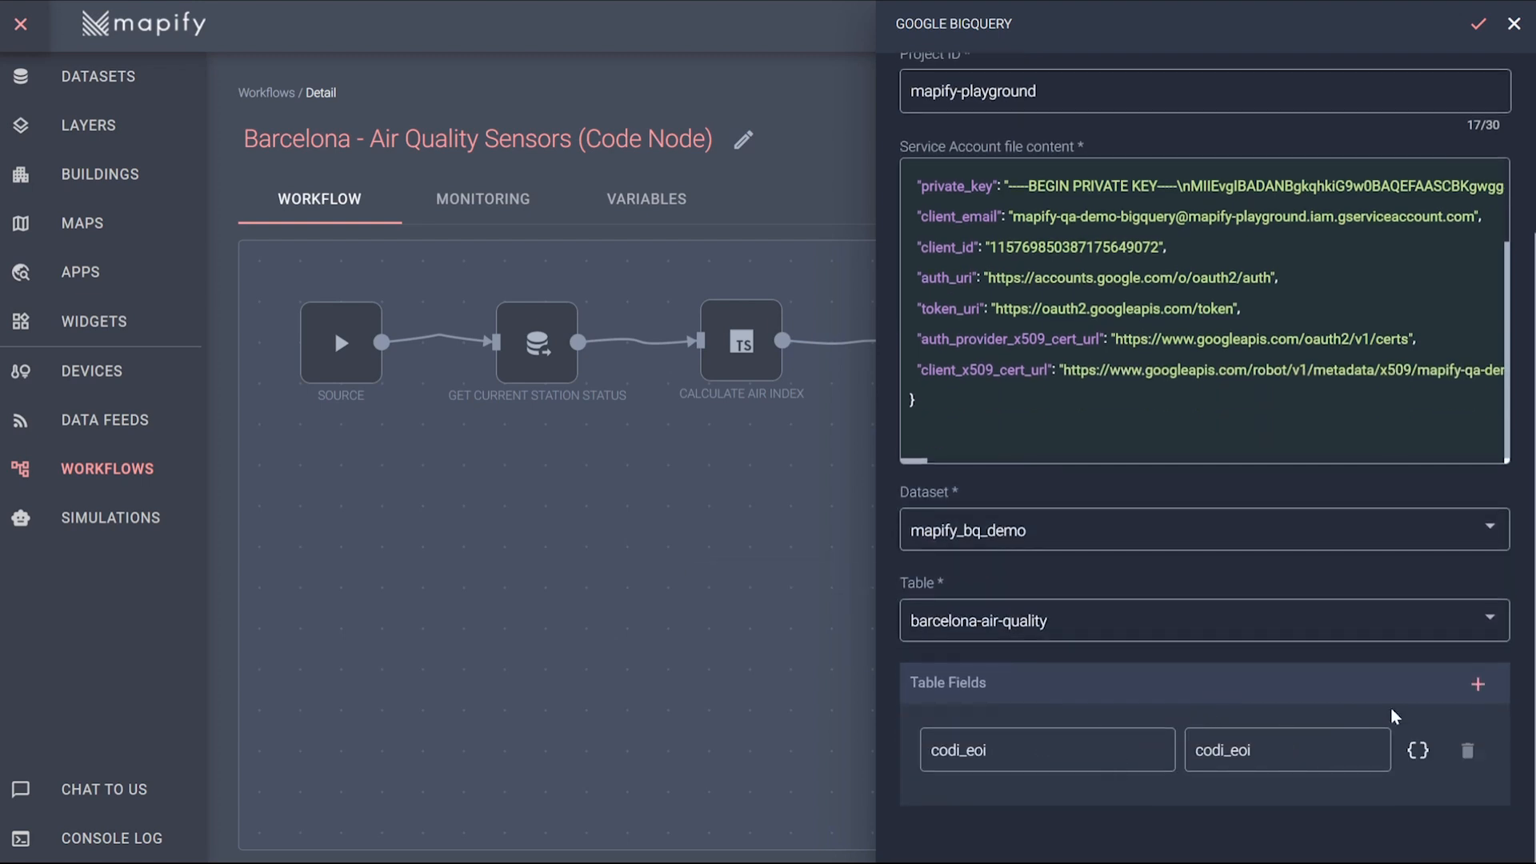
click(1478, 684)
scroll(1064, 640, down, 1)
click(1046, 667)
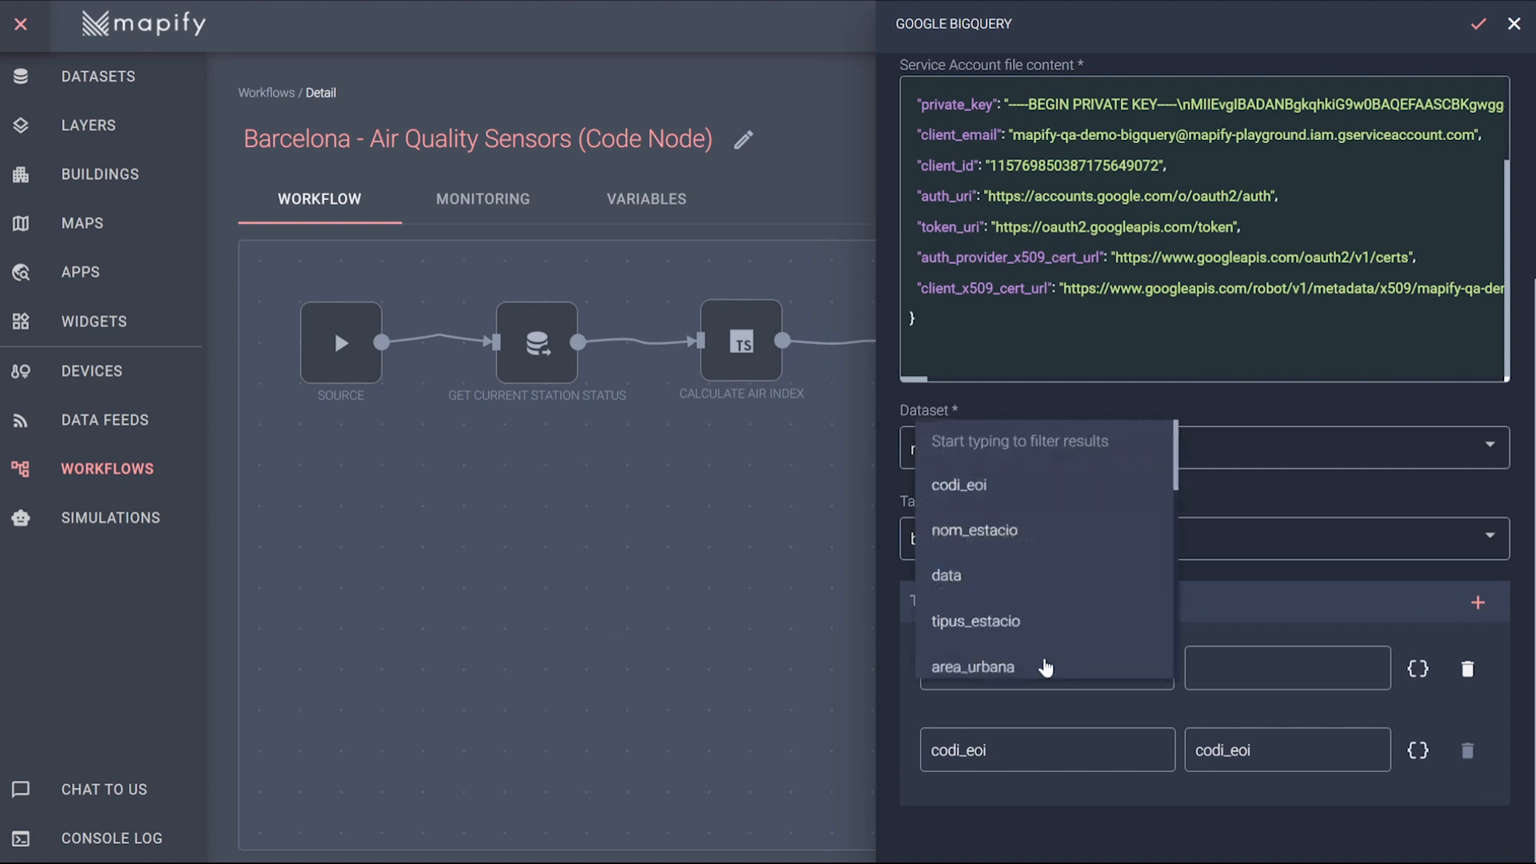
click(992, 533)
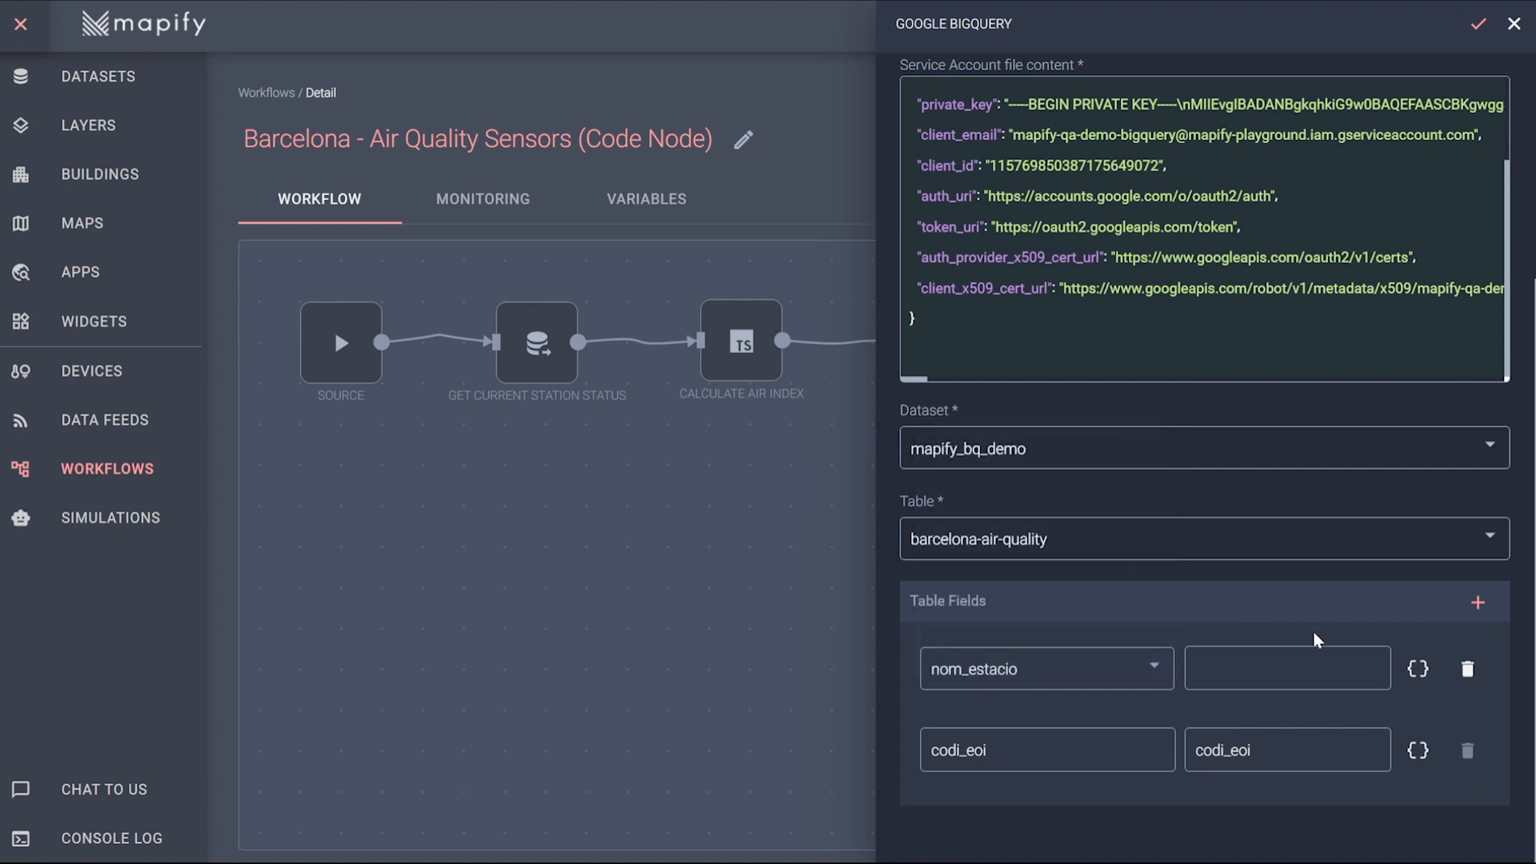
click(1418, 671)
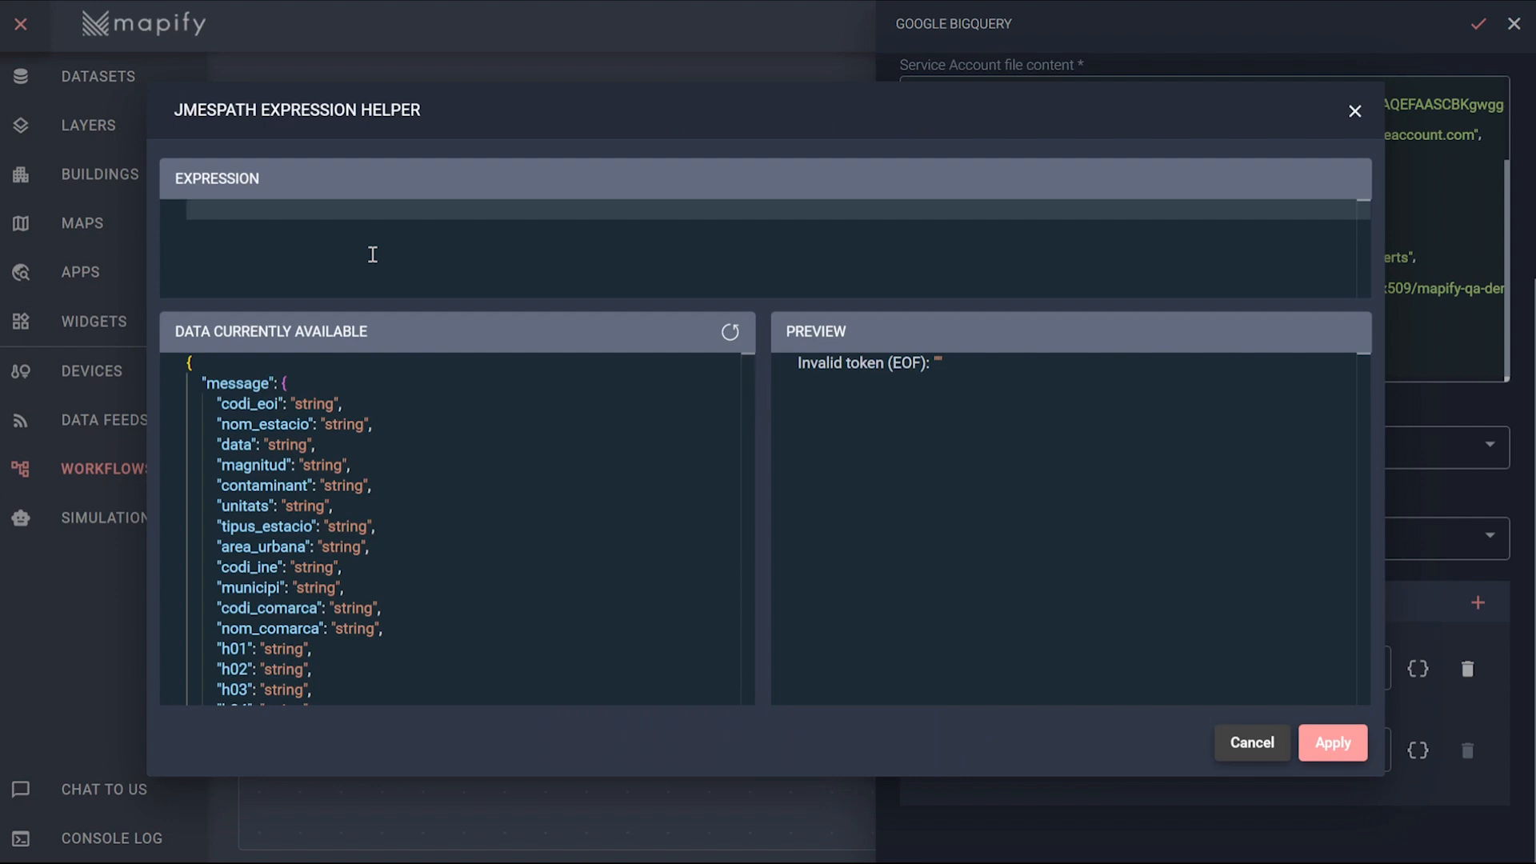
text(message.no)
click(373, 254)
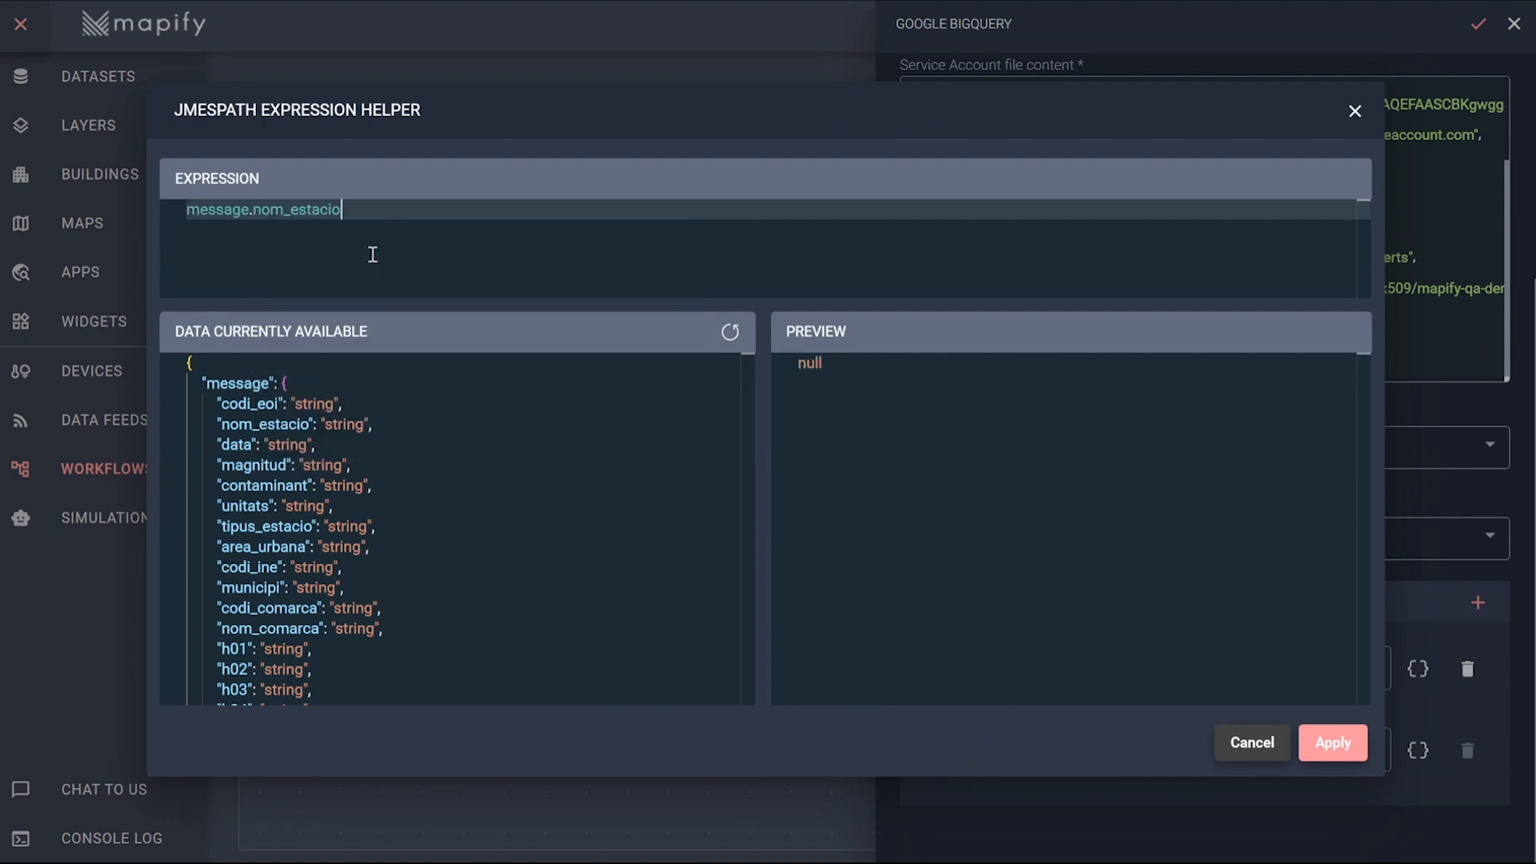
click(1333, 743)
Map the codi_eoi table field to the expression message.codi_eoi and save the BigQuery node's configuration.
click(1418, 751)
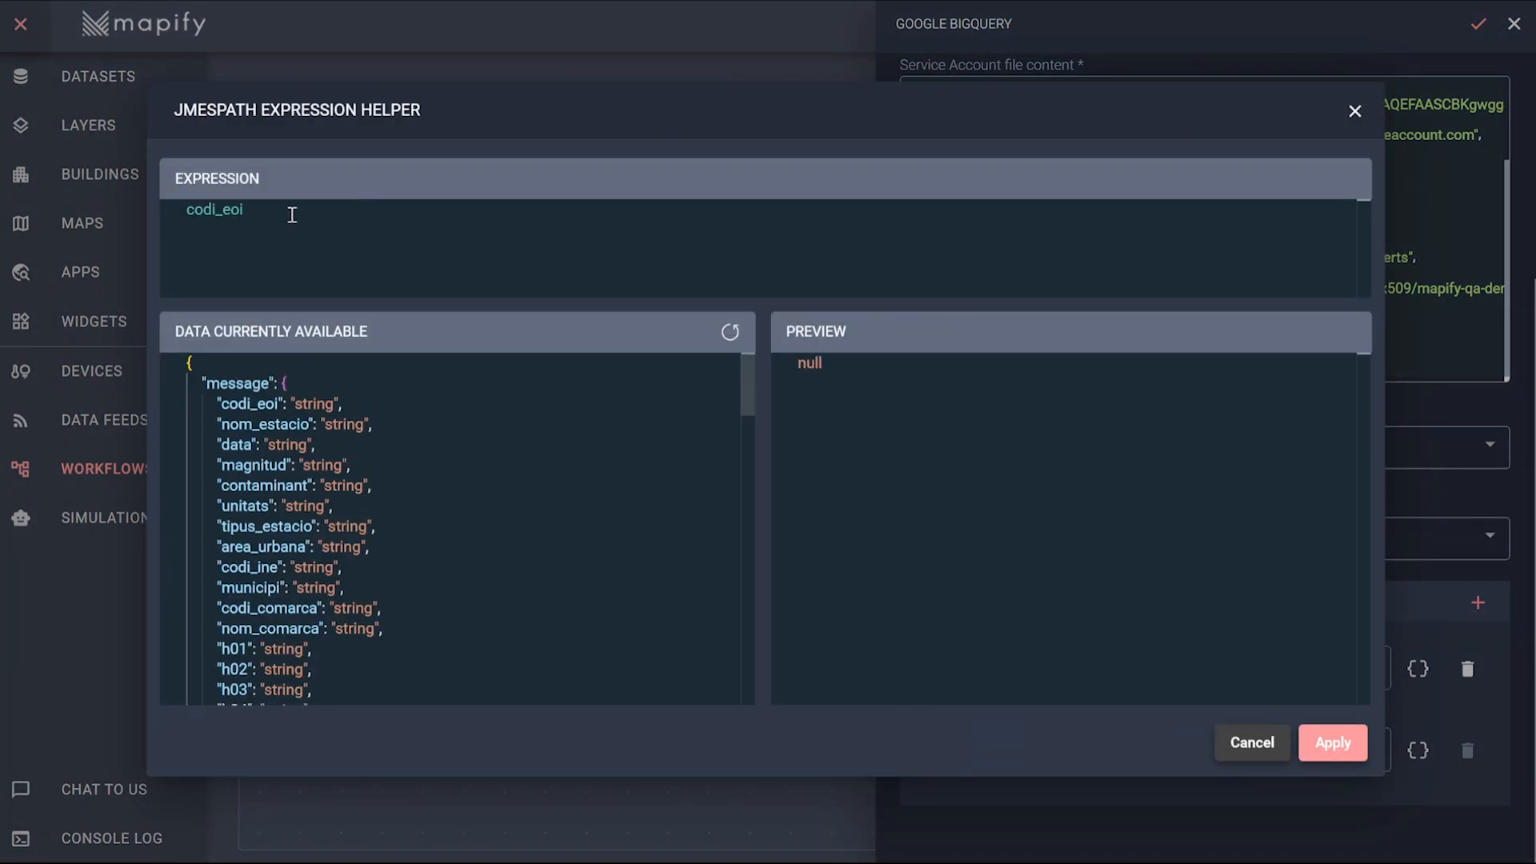
key(ctrl+a)
text(message.code)
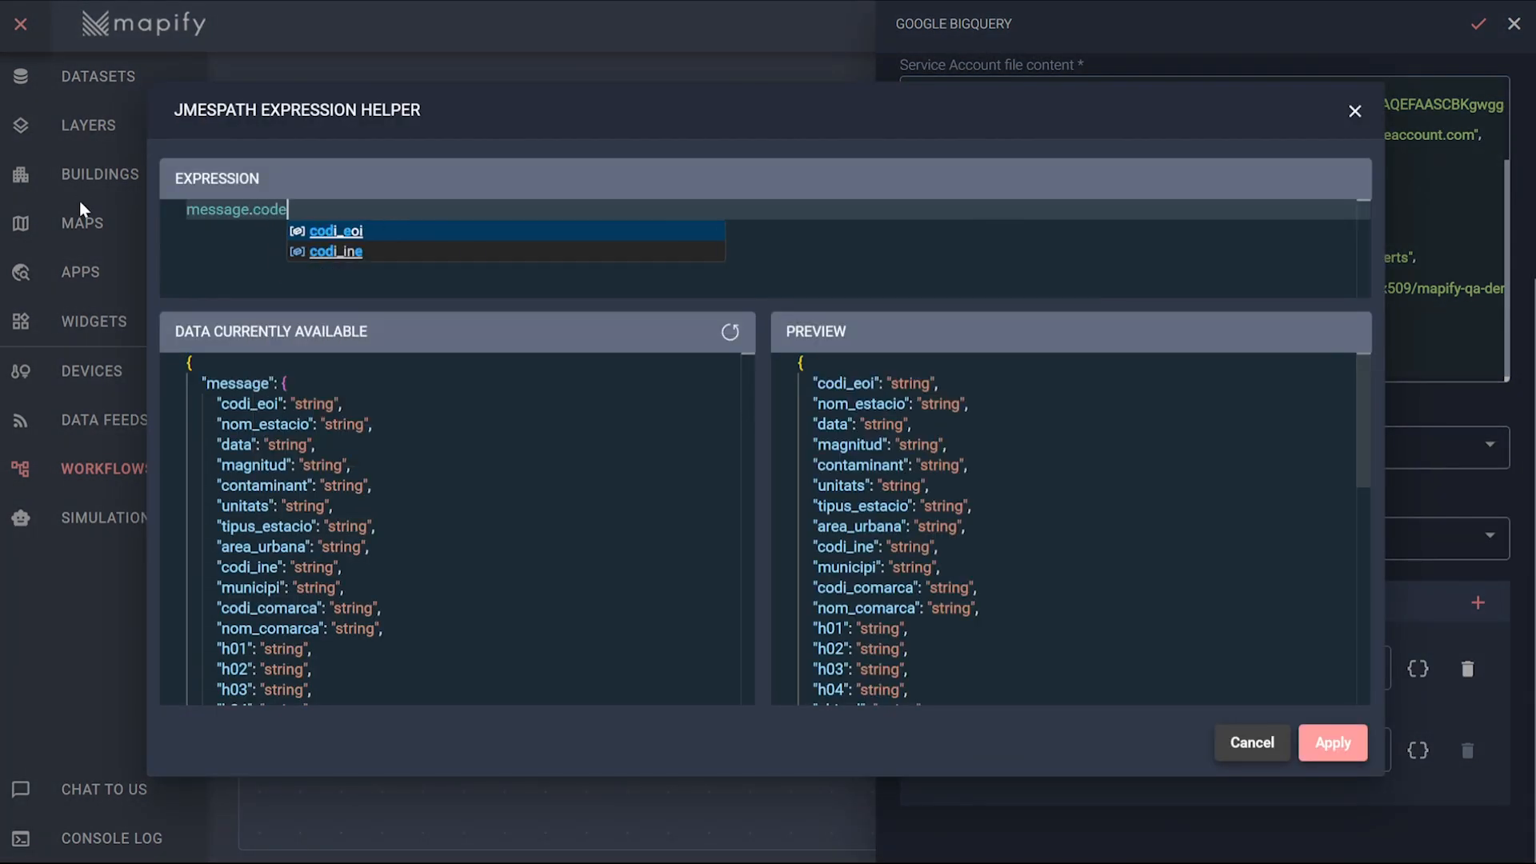
click(336, 231)
click(1338, 745)
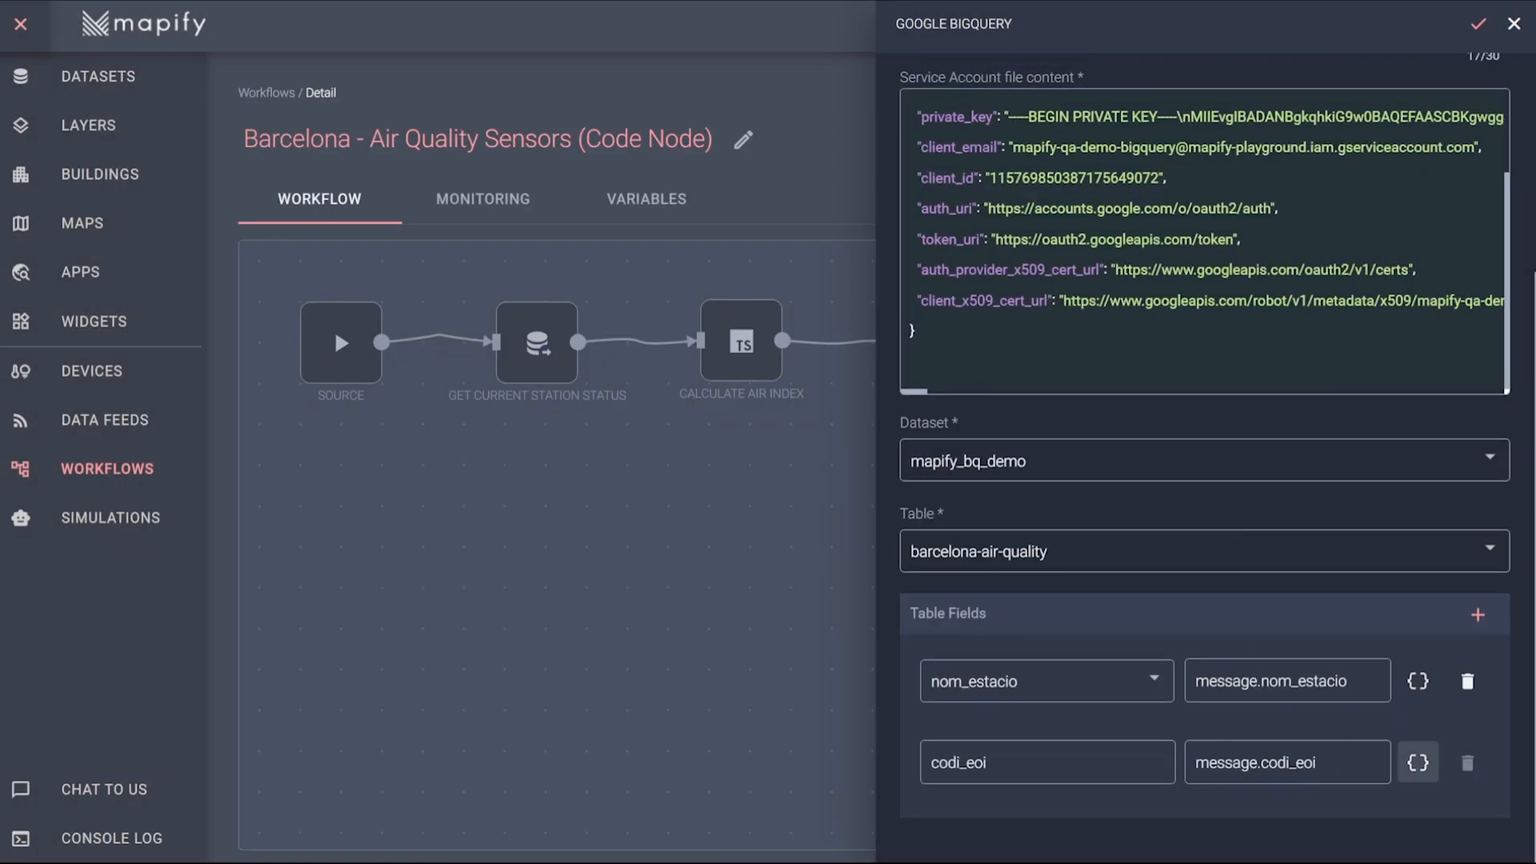
click(1478, 24)
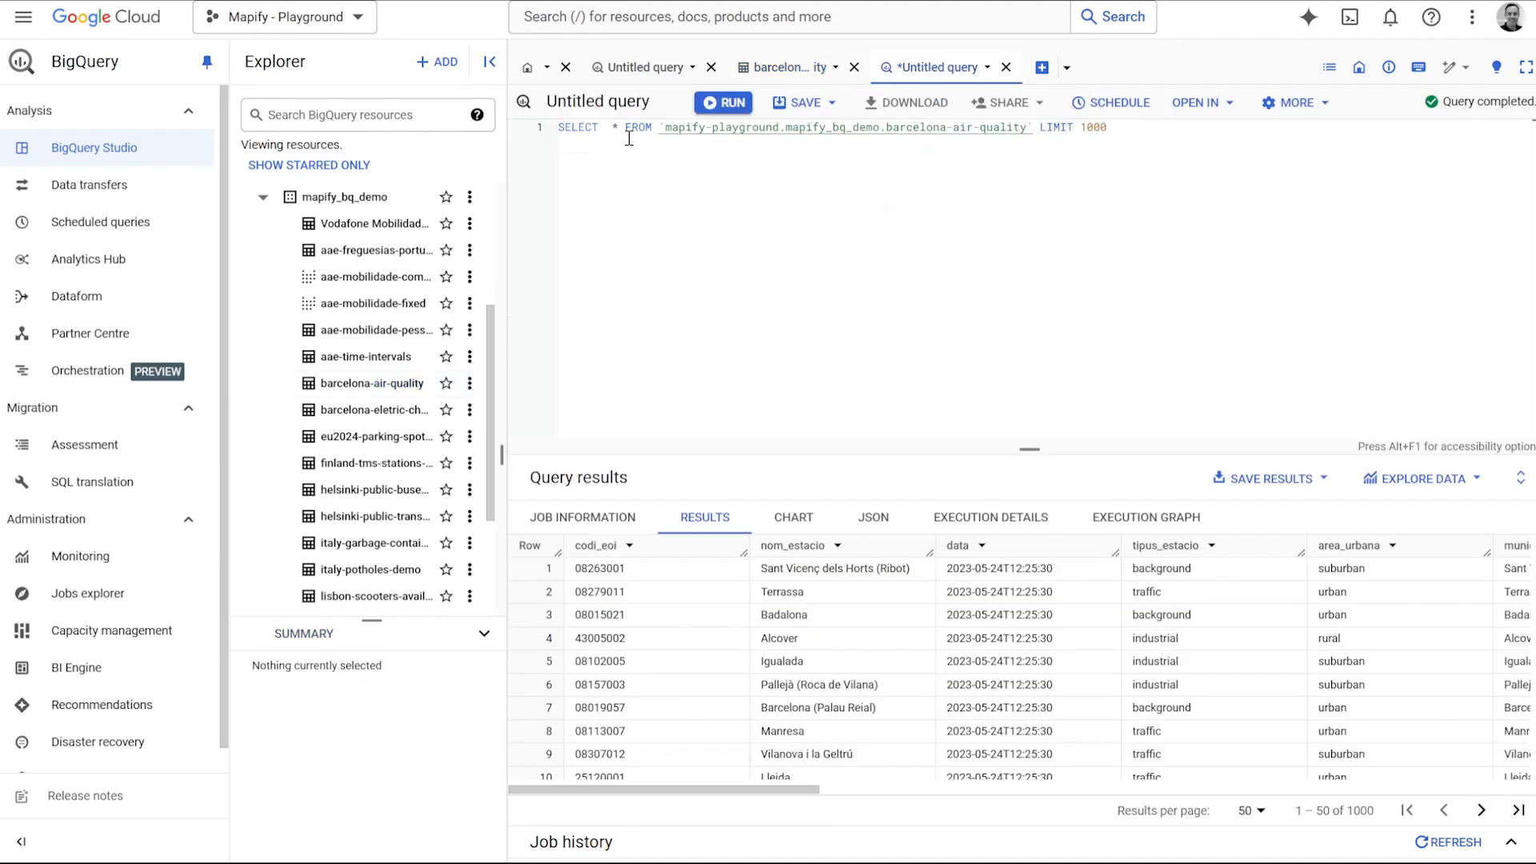
In BigQuery, complete the query to select all columns (*) from mapify-playground.mapify_bq_demo.barcelona-air-quality with LIMIT 1000 and run it.
click(629, 137)
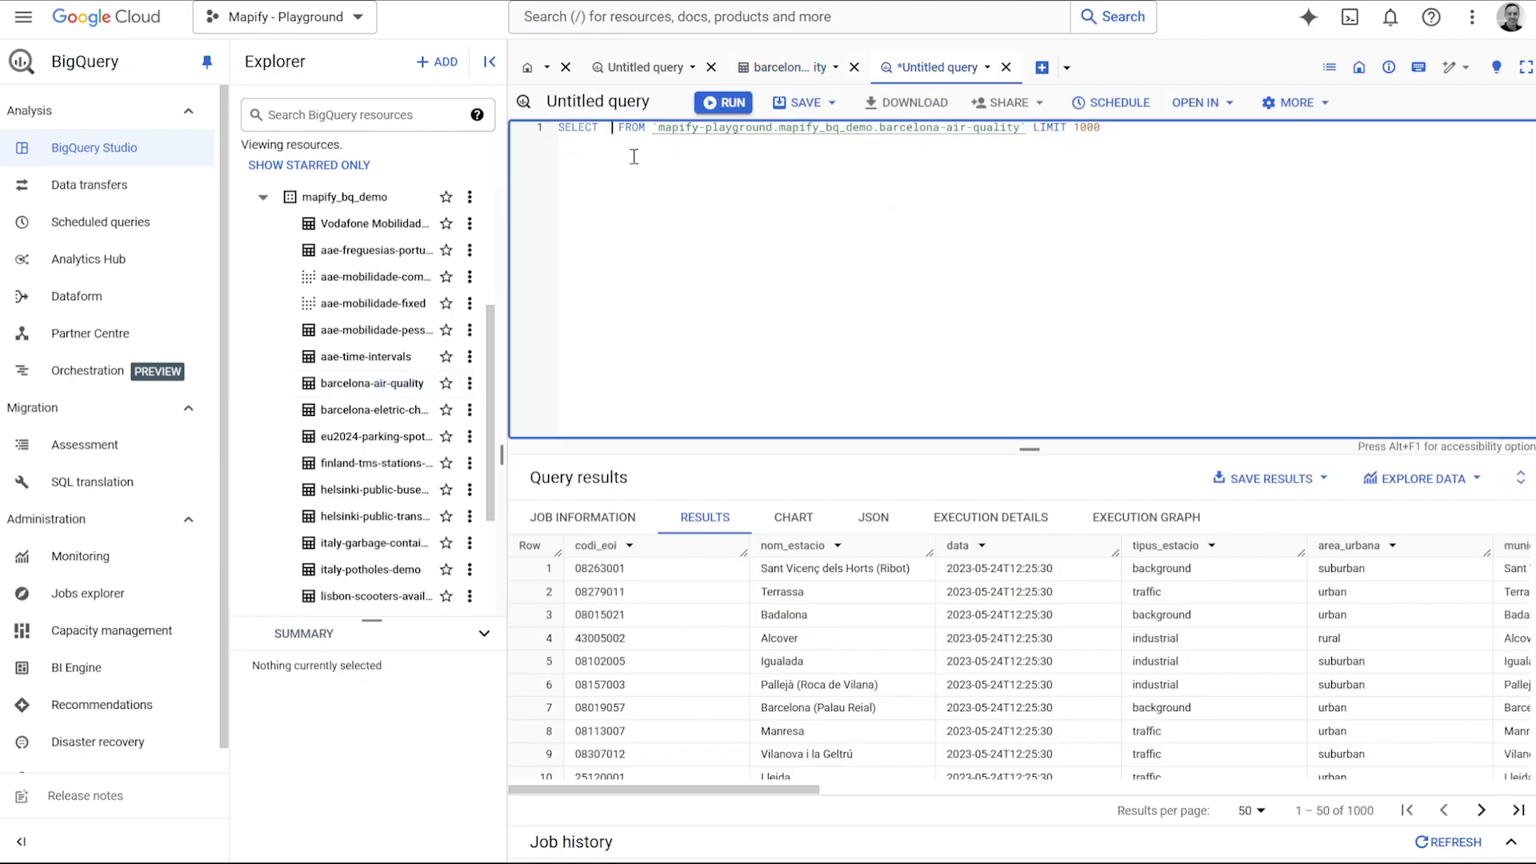
click(712, 104)
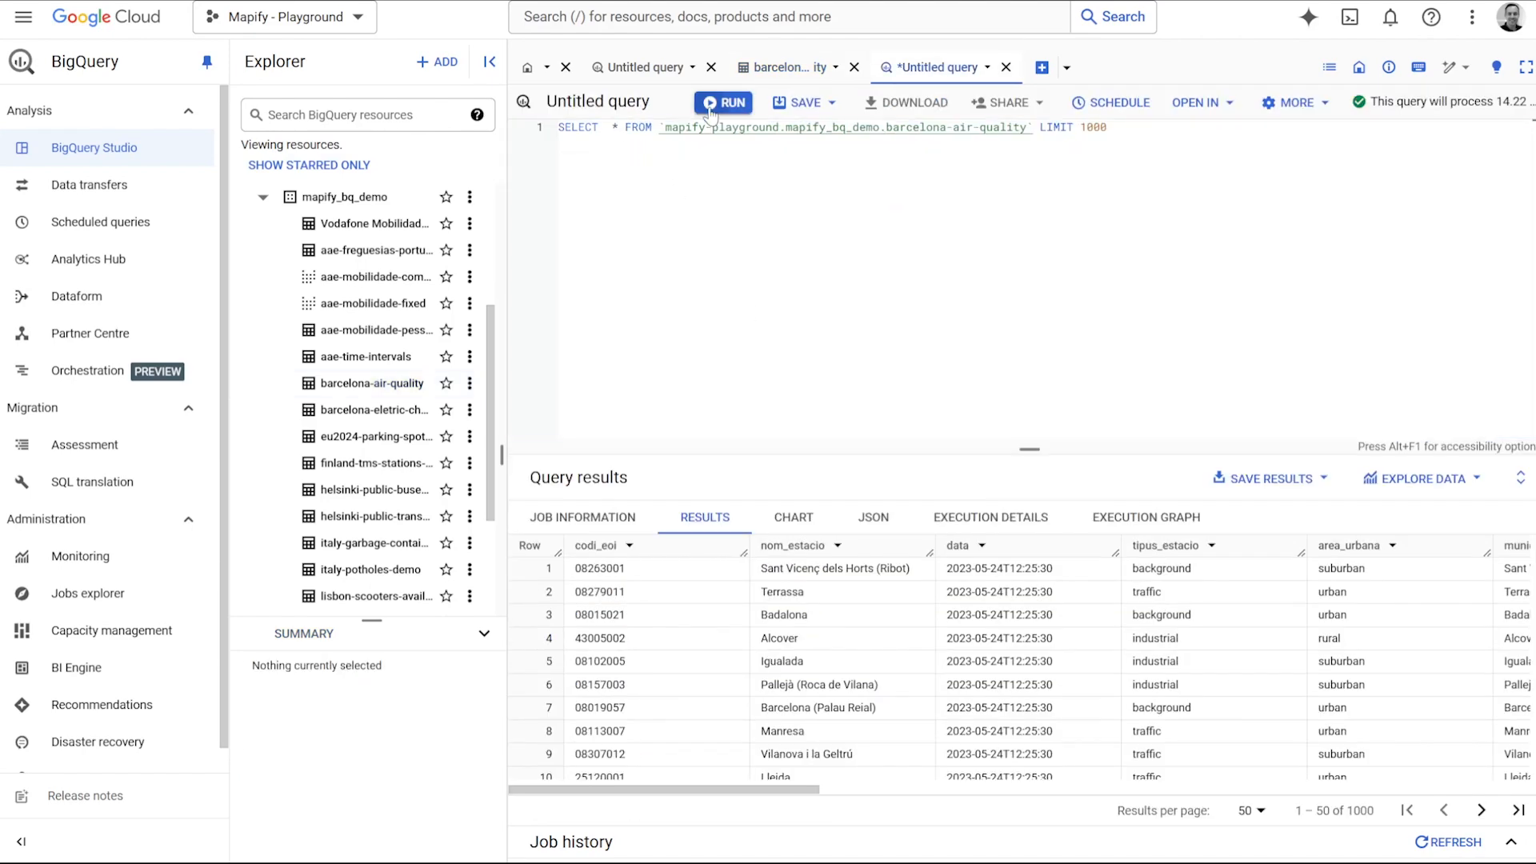
scroll(660, 606, down, 7)
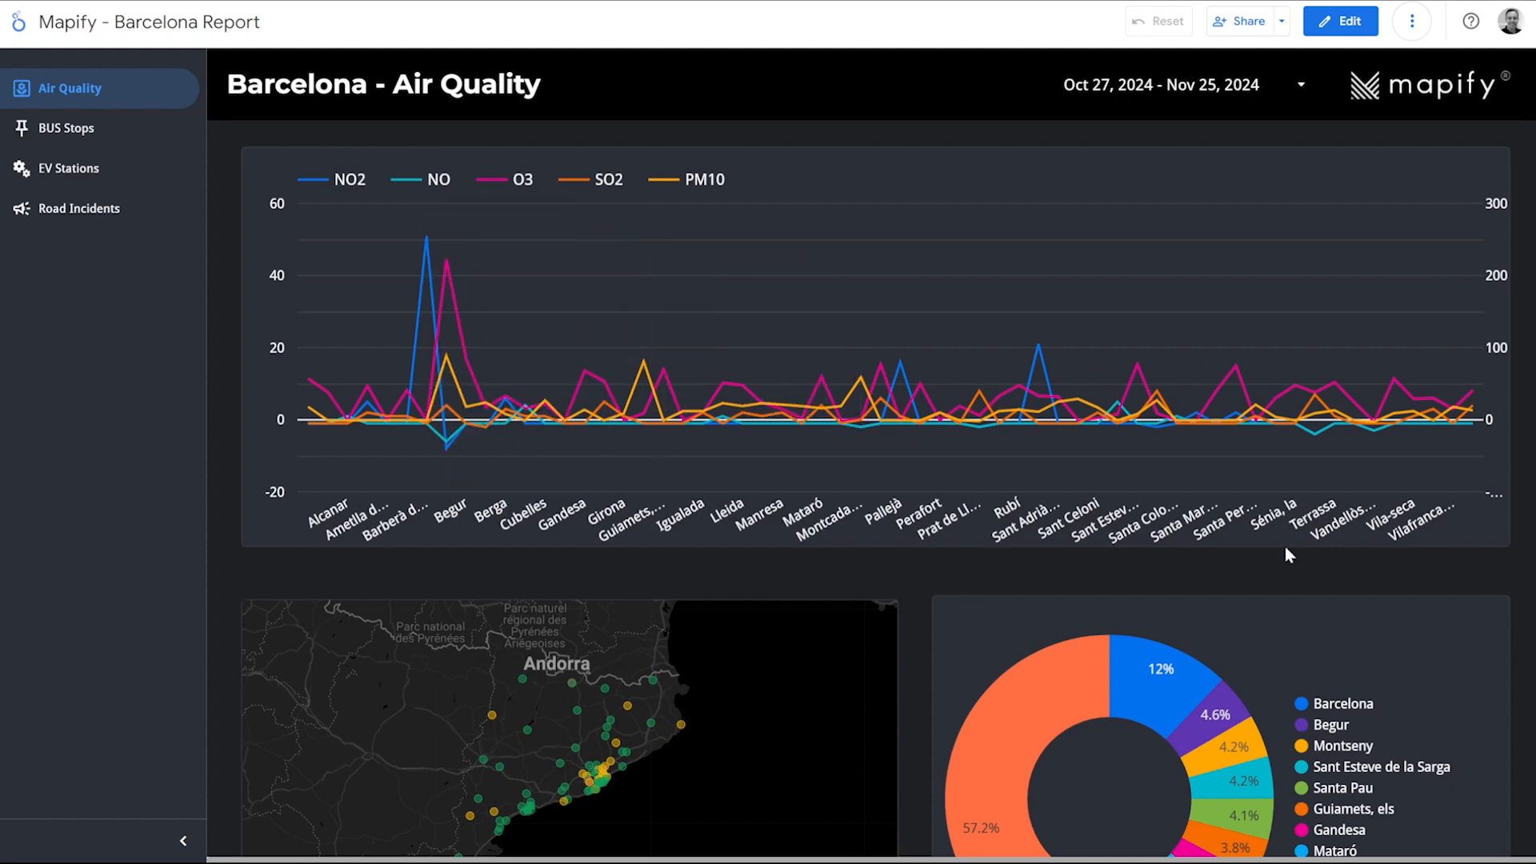
Switch to the Mapify - Barcelona Report and examine the Air Quality page's line chart, map and donut chart.
scroll(993, 458, down, 1)
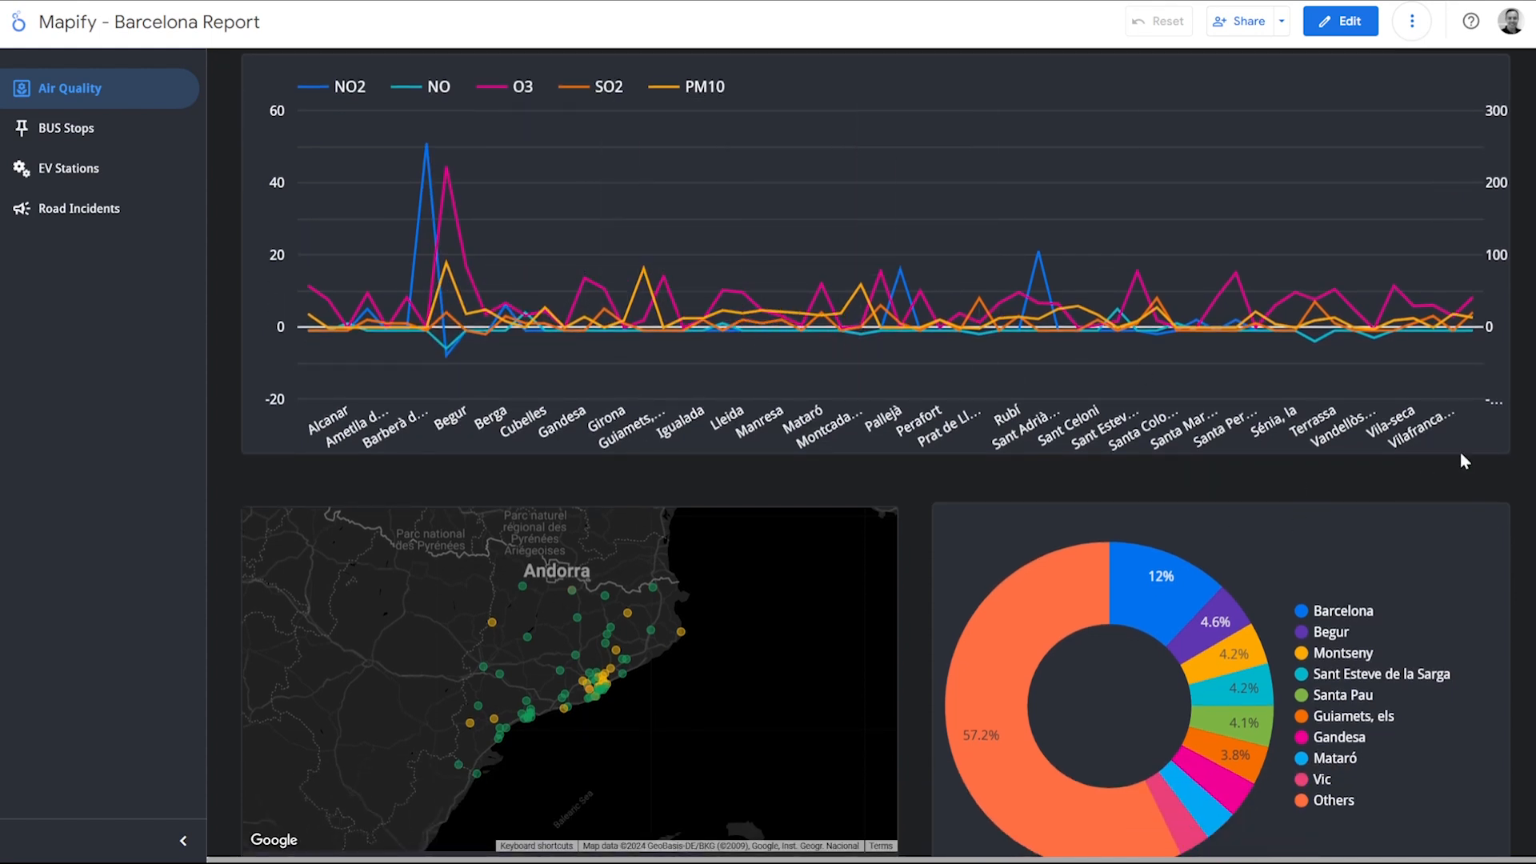